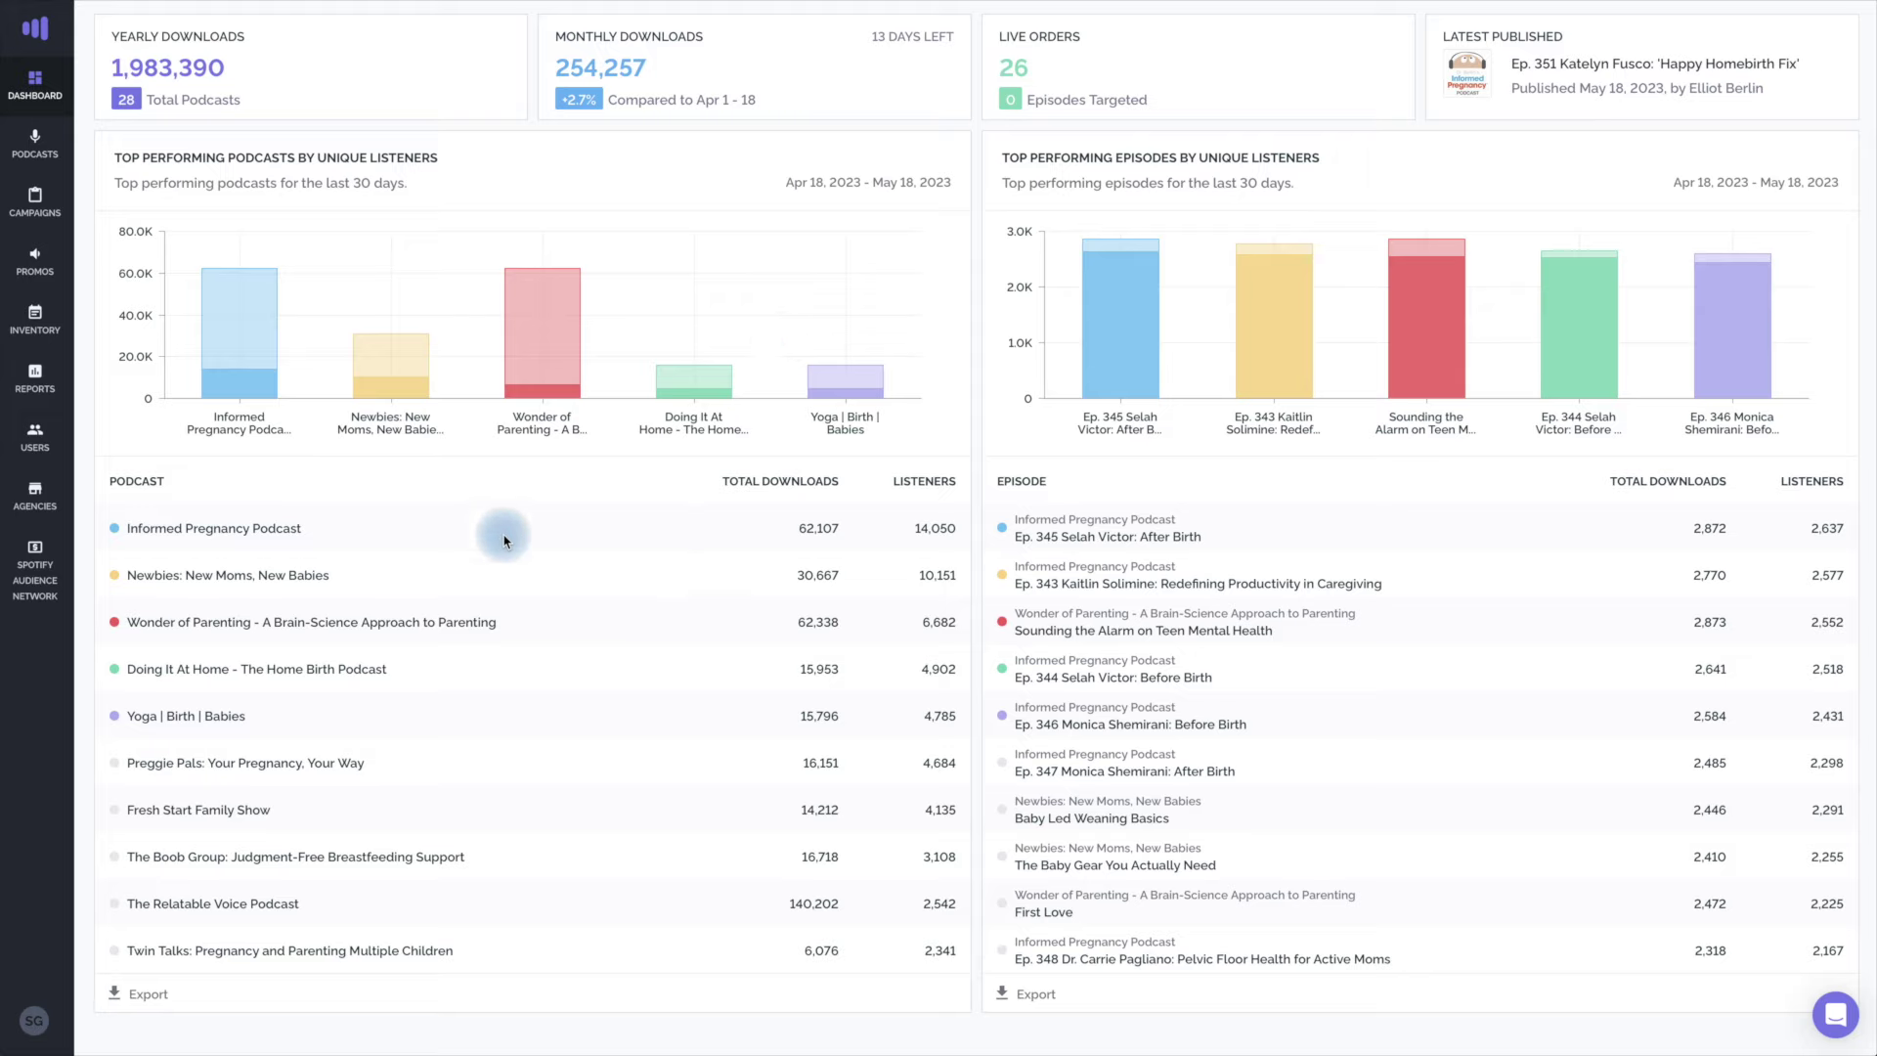
# Step: Open Inventory Planning for Podcast Your Business, showing 0% available pre-, mid- and post-roll
pyautogui.click(30, 328)
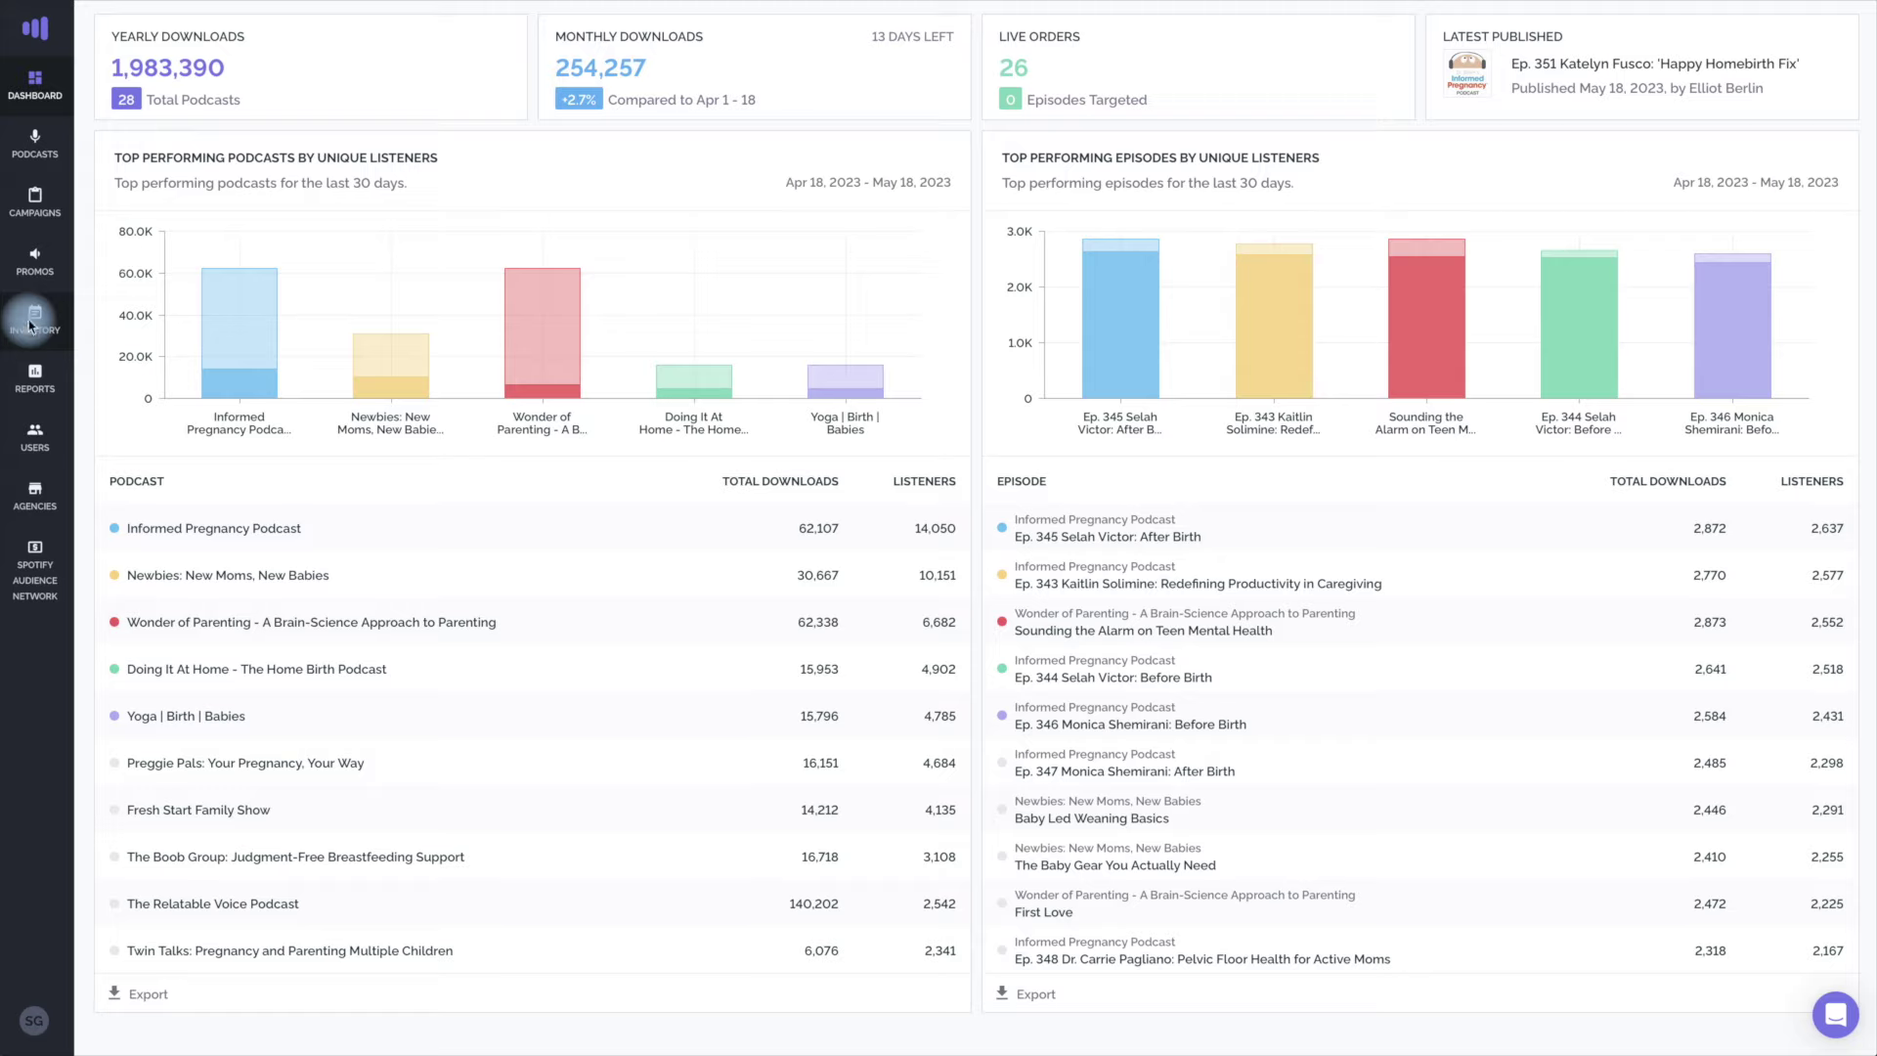
pyautogui.click(30, 326)
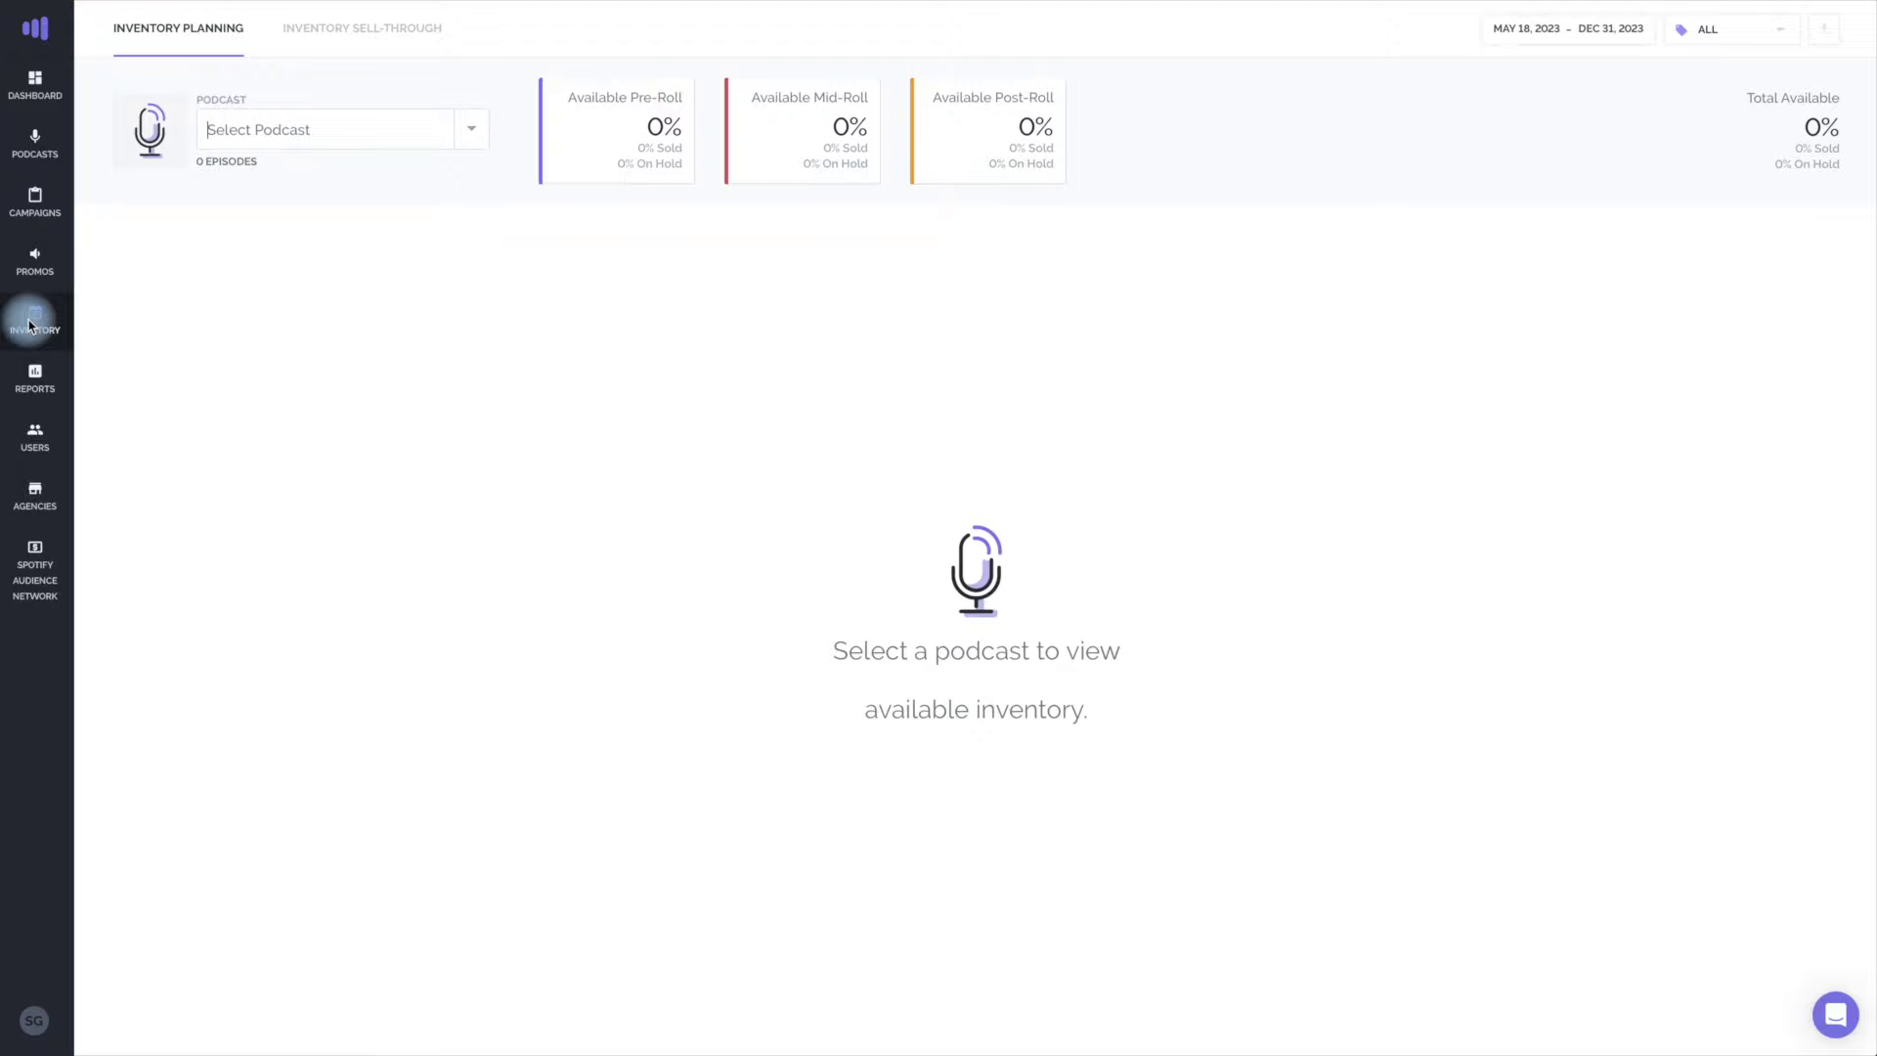
pyautogui.click(474, 131)
pyautogui.scroll(-5, 452, 186)
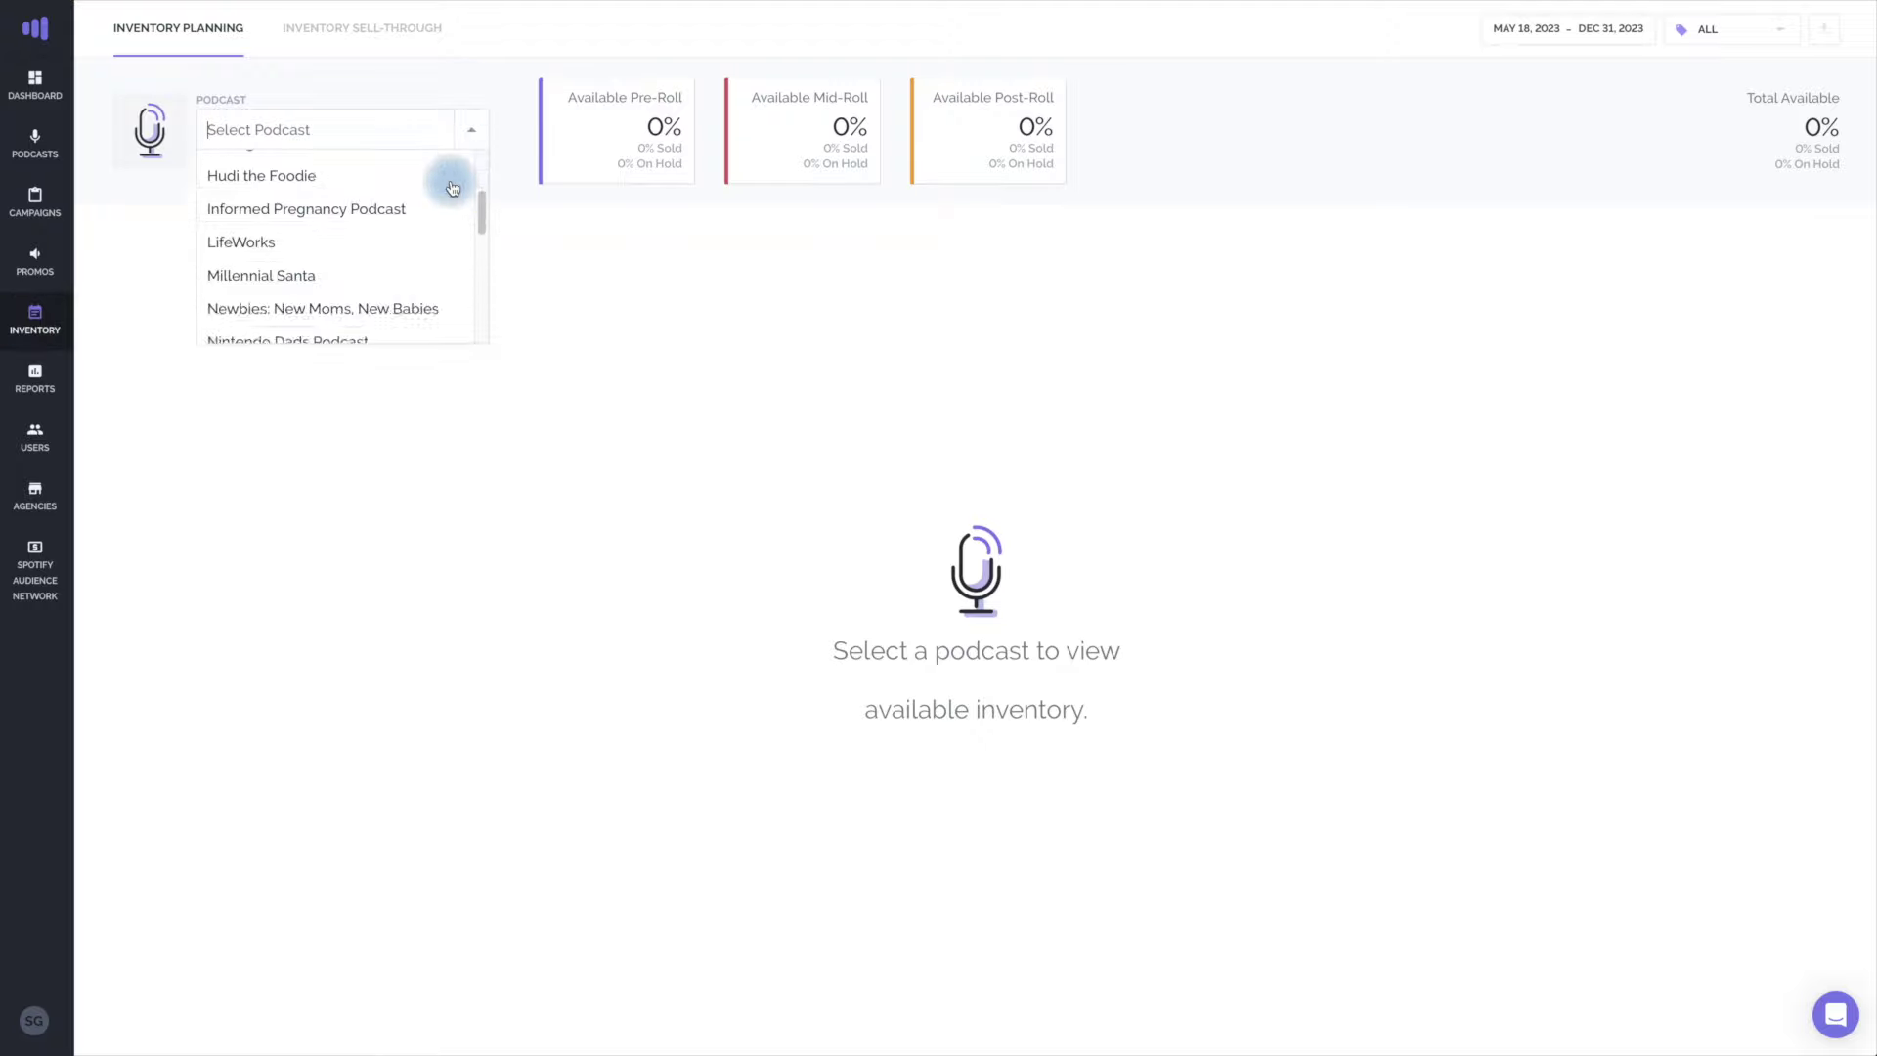
pyautogui.click(413, 207)
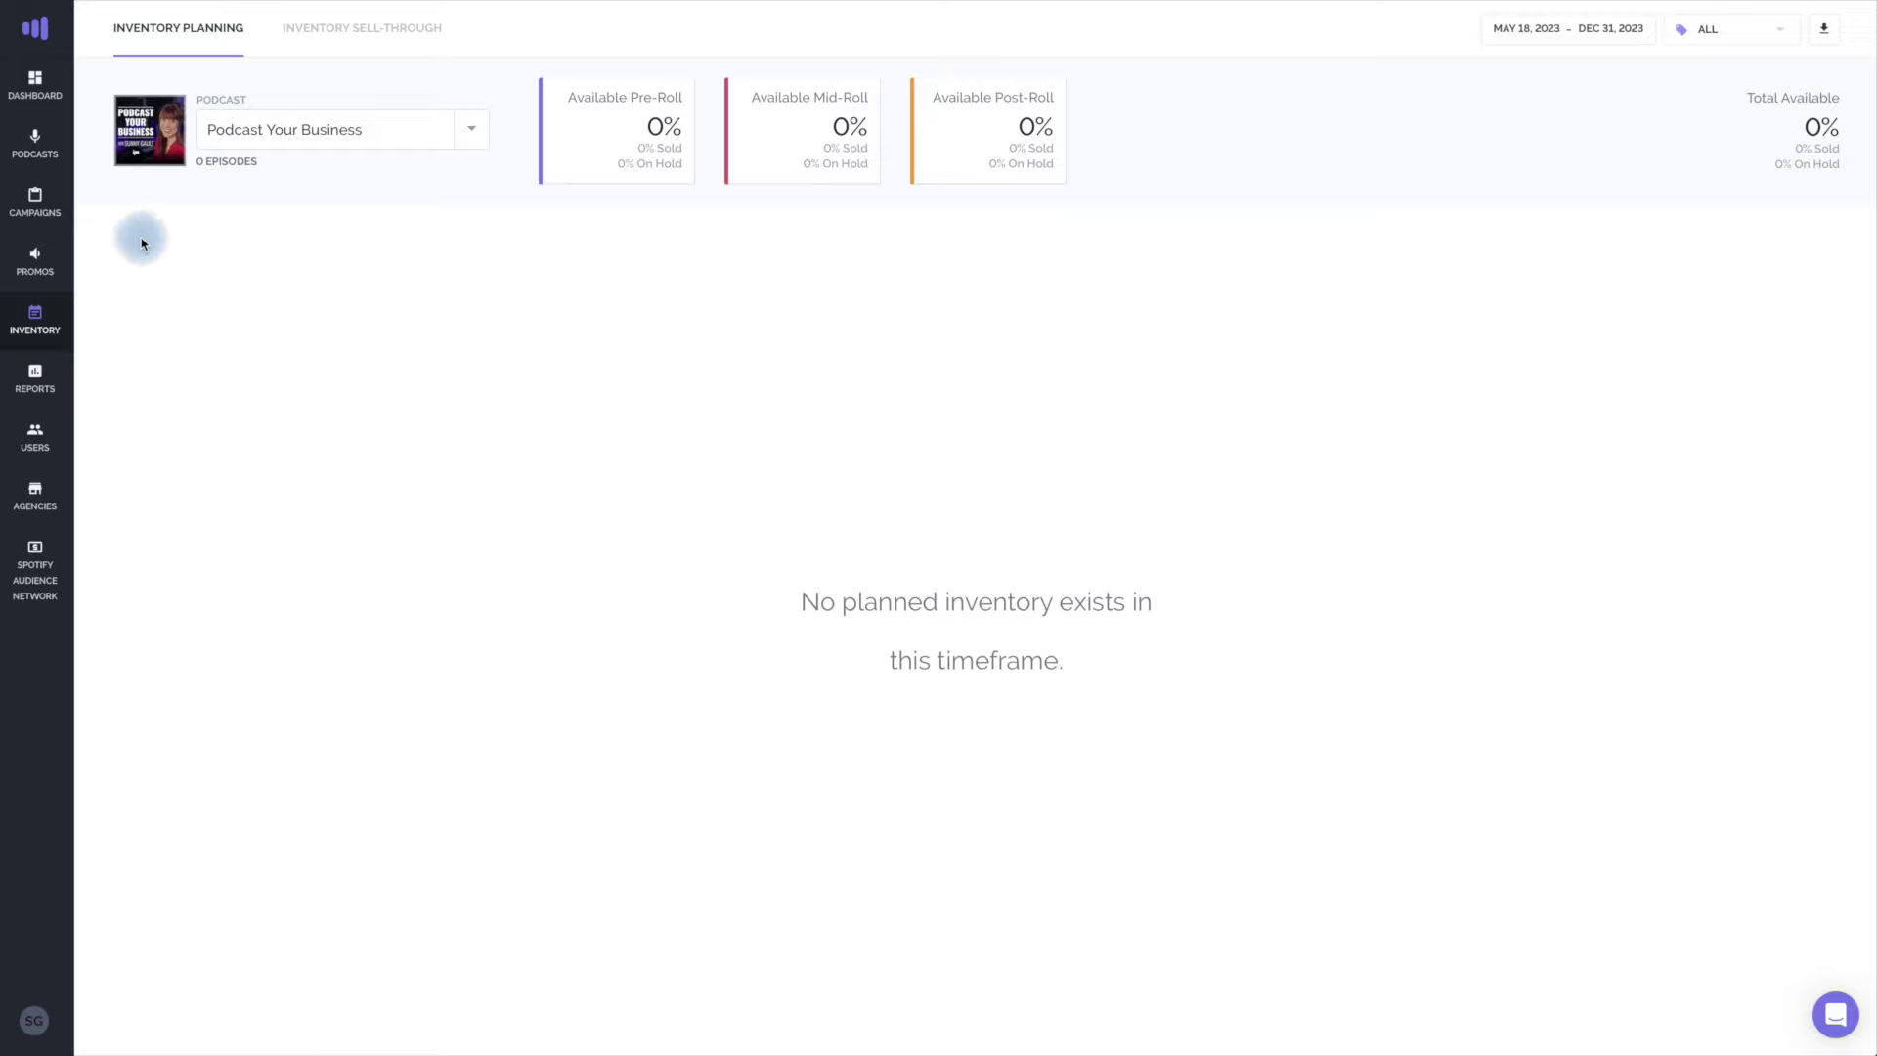
# Step: Open the Podcast Your Business show page and its empty Drafts tab
pyautogui.click(33, 142)
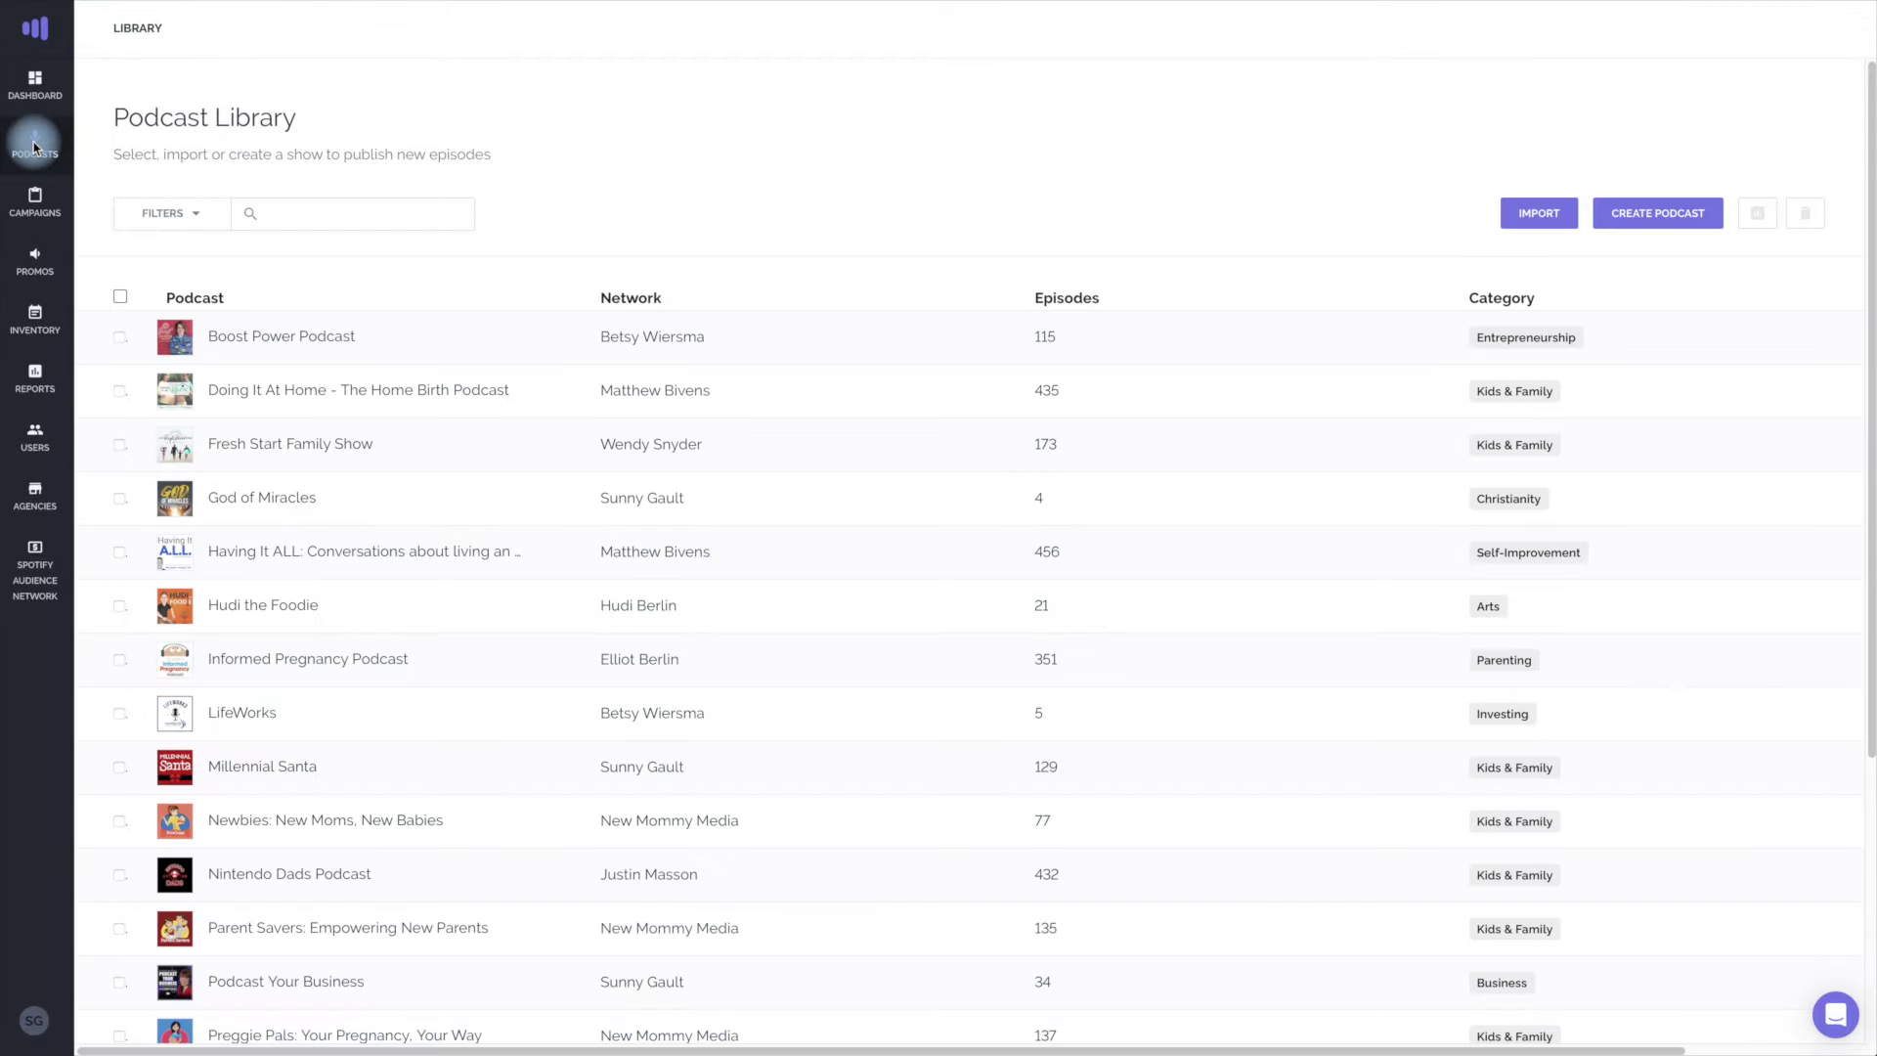
pyautogui.scroll(-3, 475, 438)
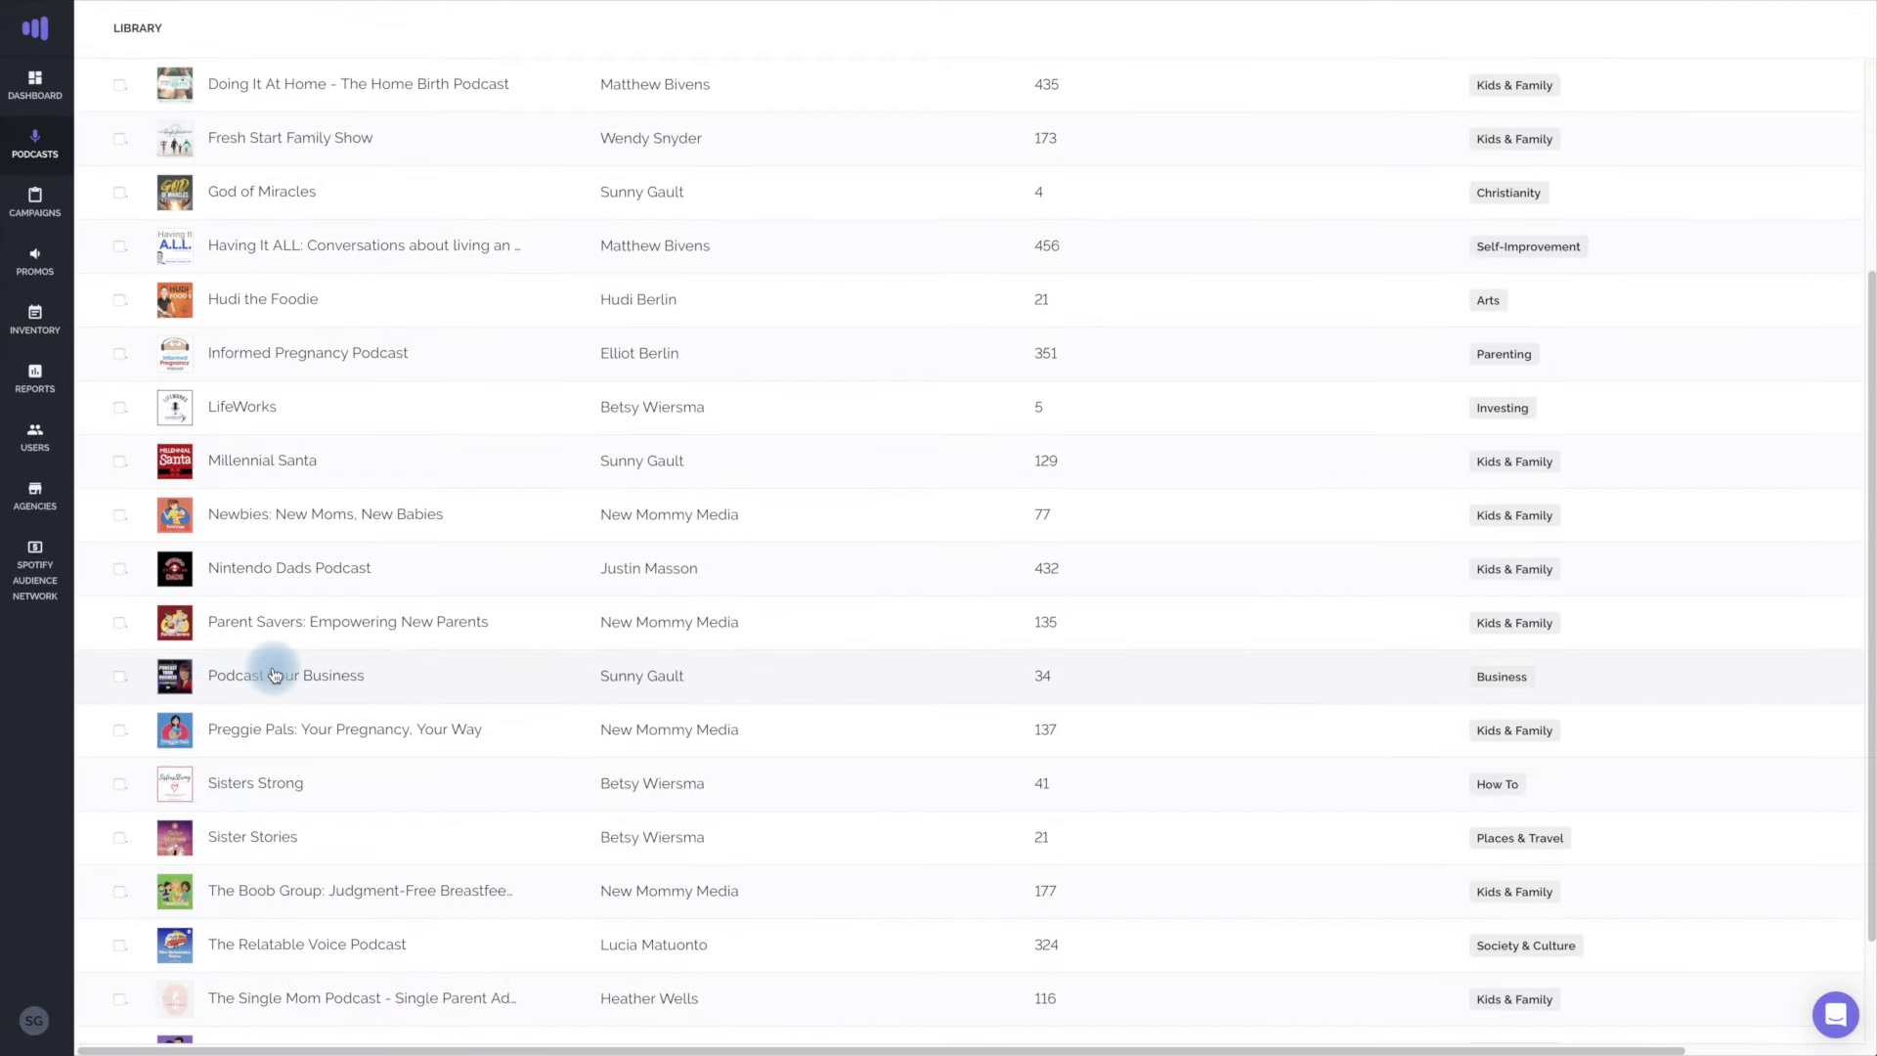
pyautogui.click(273, 673)
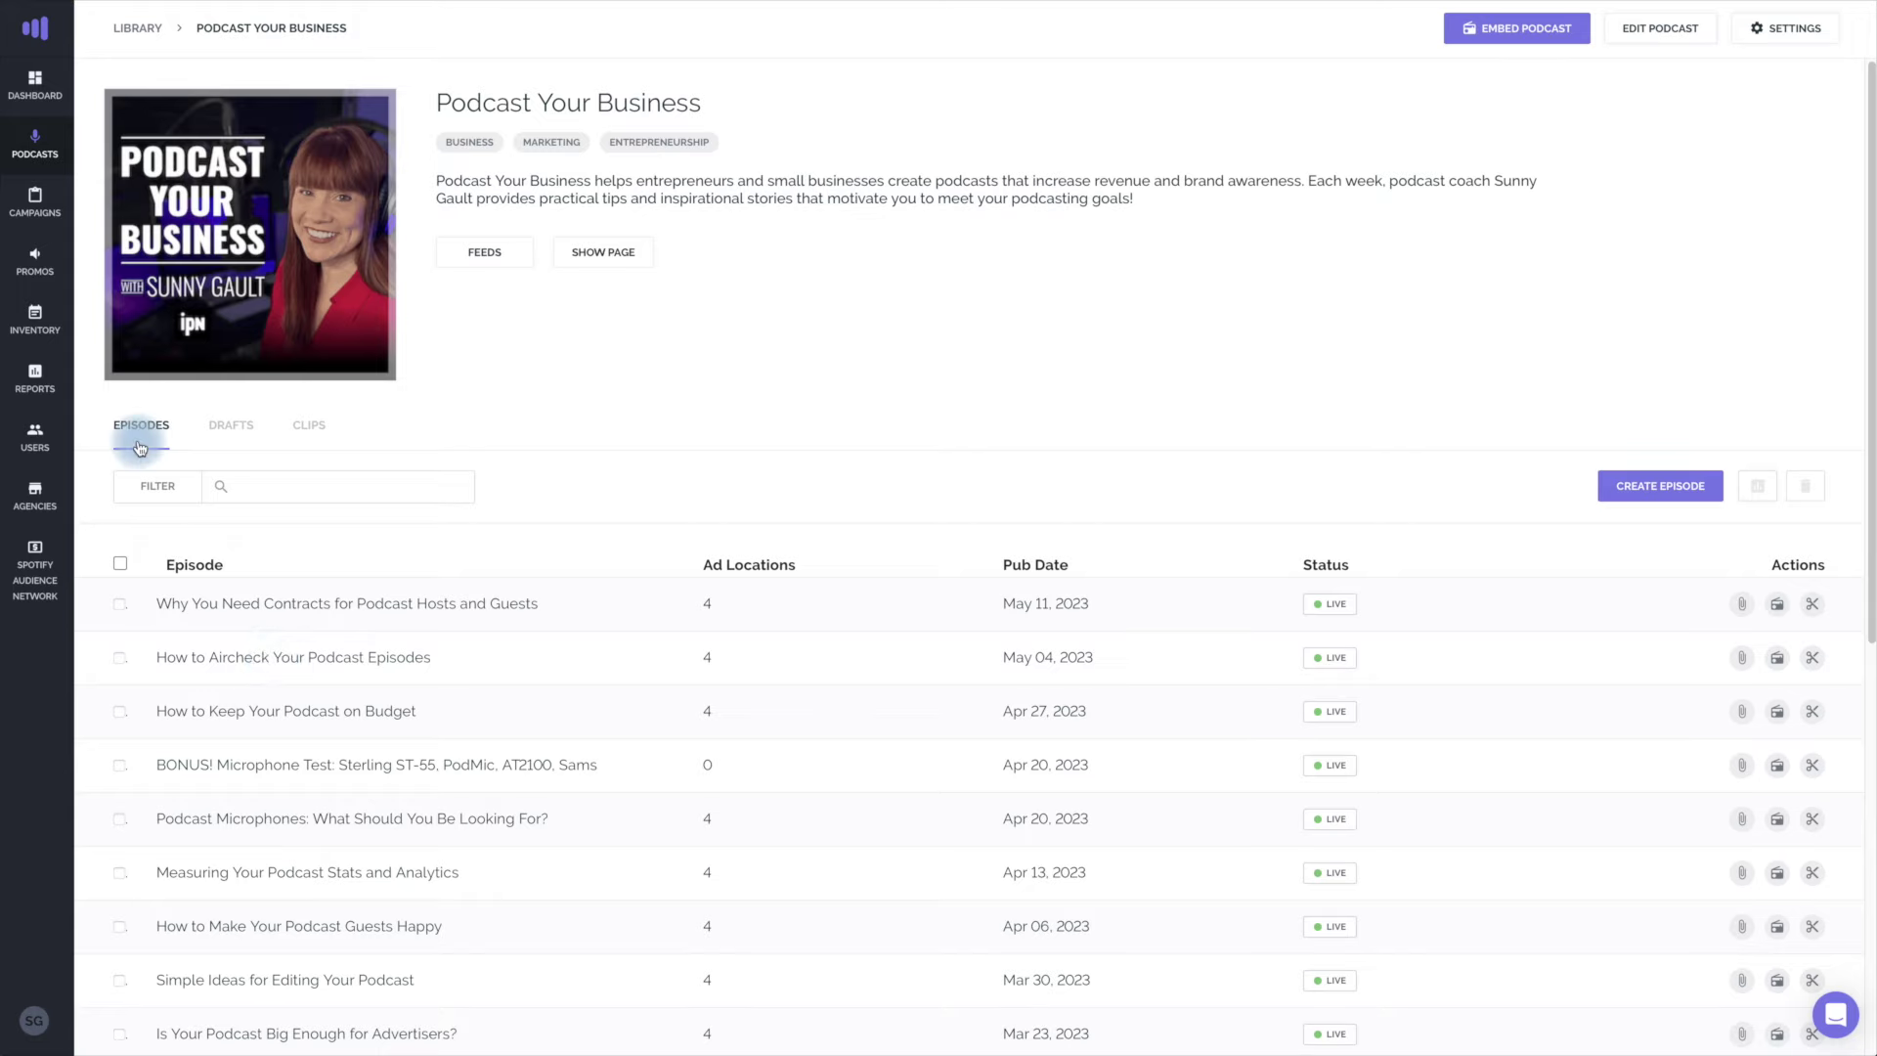
pyautogui.click(232, 428)
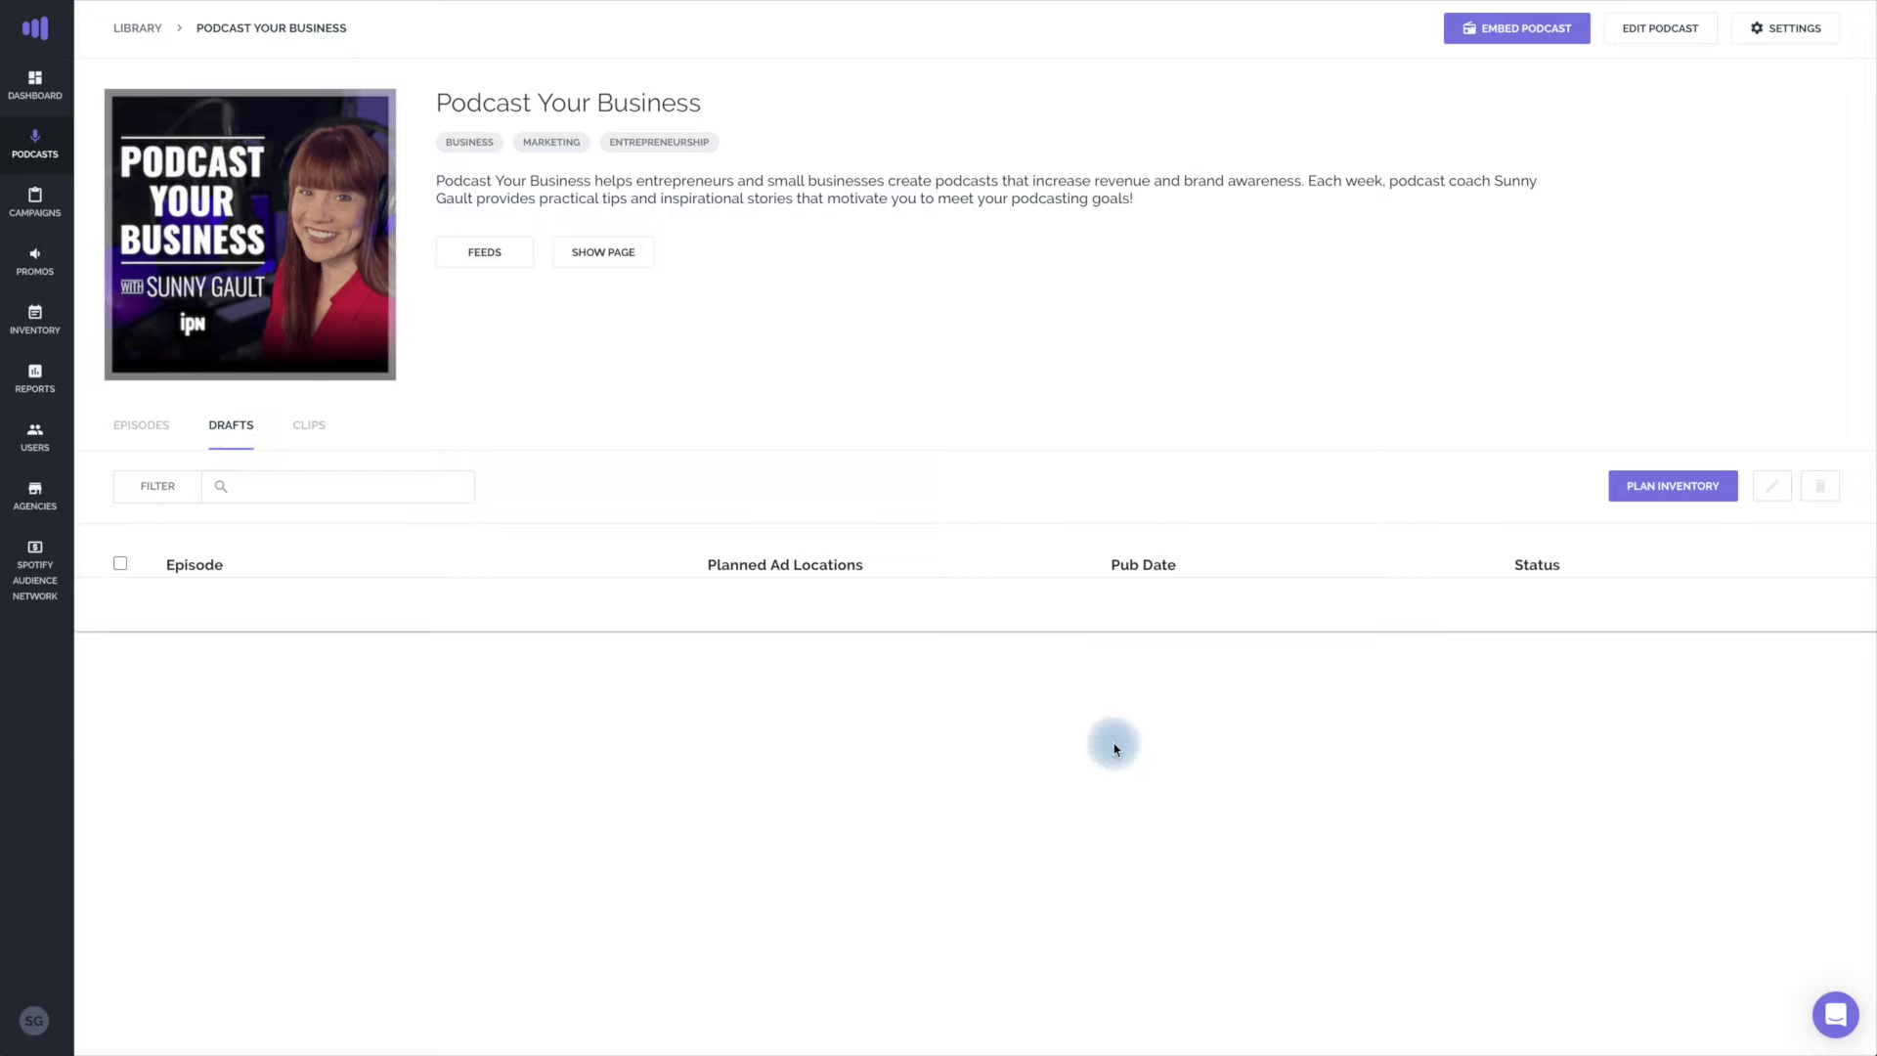
# Step: In the episode planner, select Thursdays May 18, 25 and June 1, 8, 15, 22, 29
pyautogui.click(1683, 502)
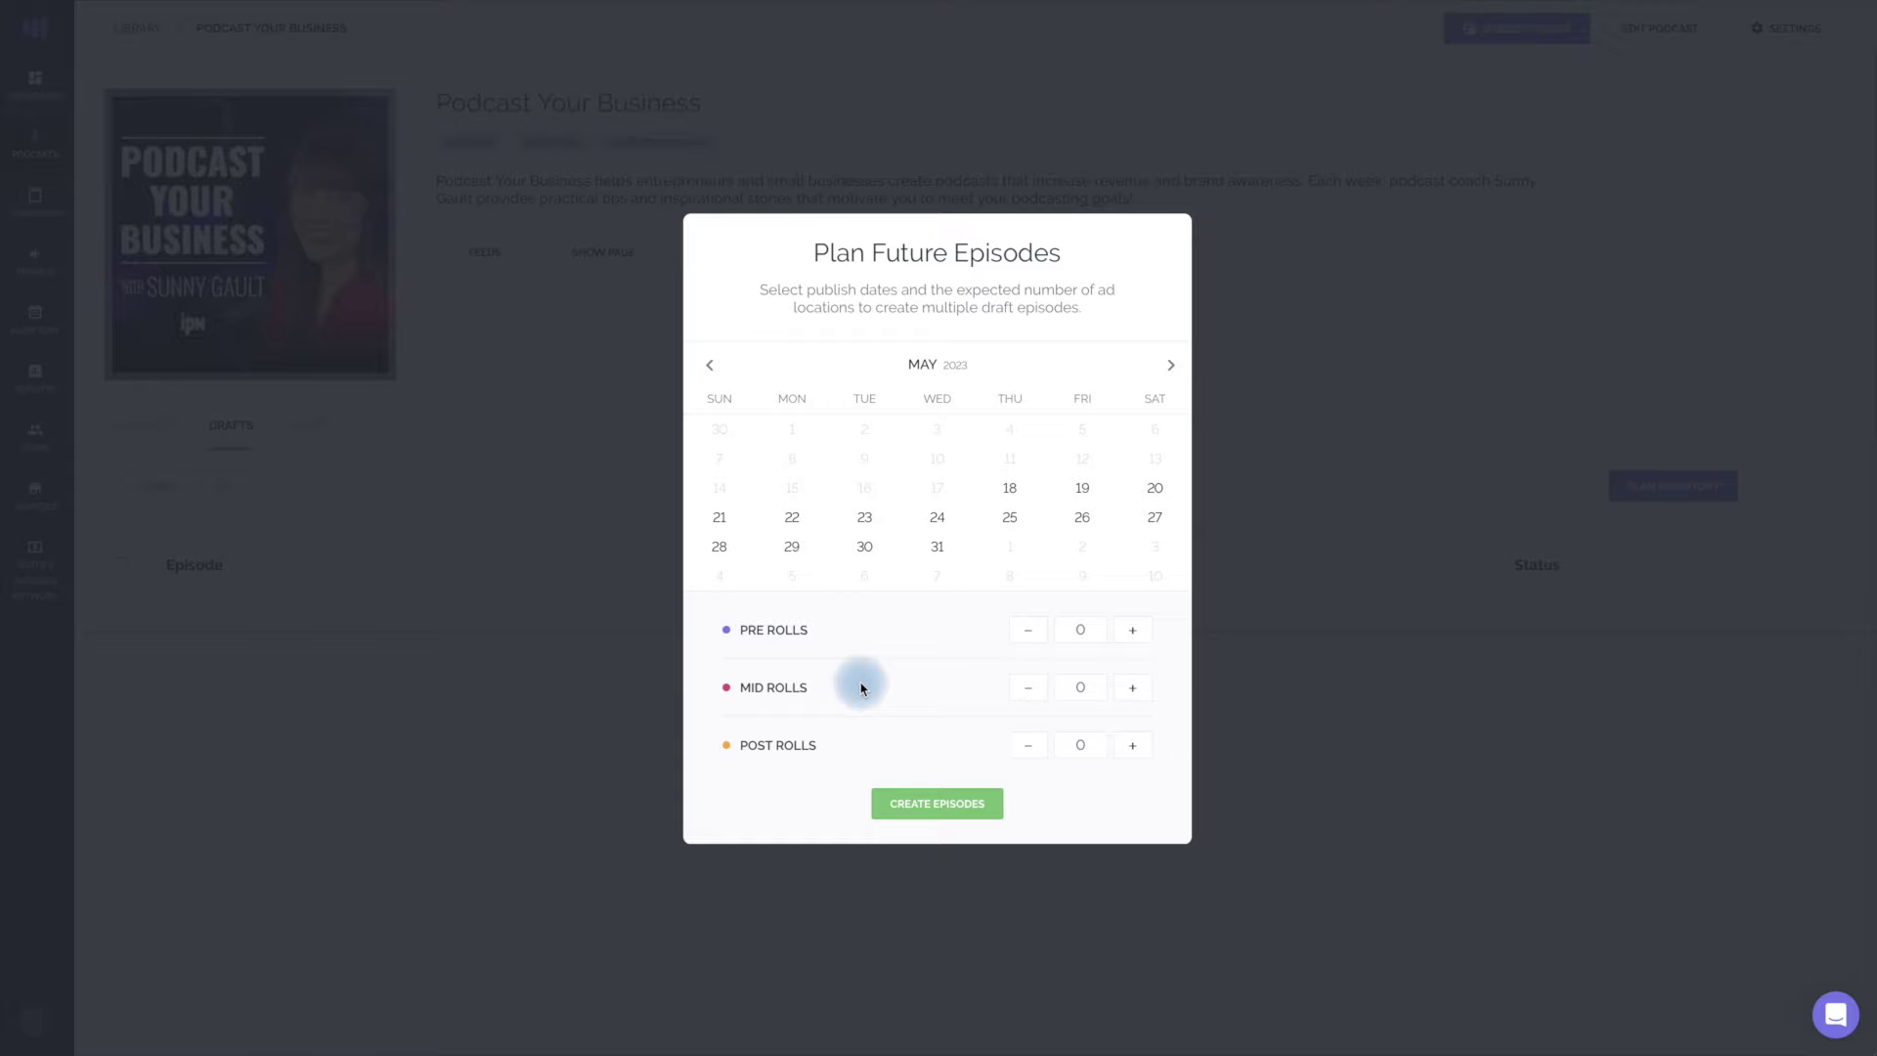
pyautogui.click(1011, 490)
pyautogui.click(1012, 518)
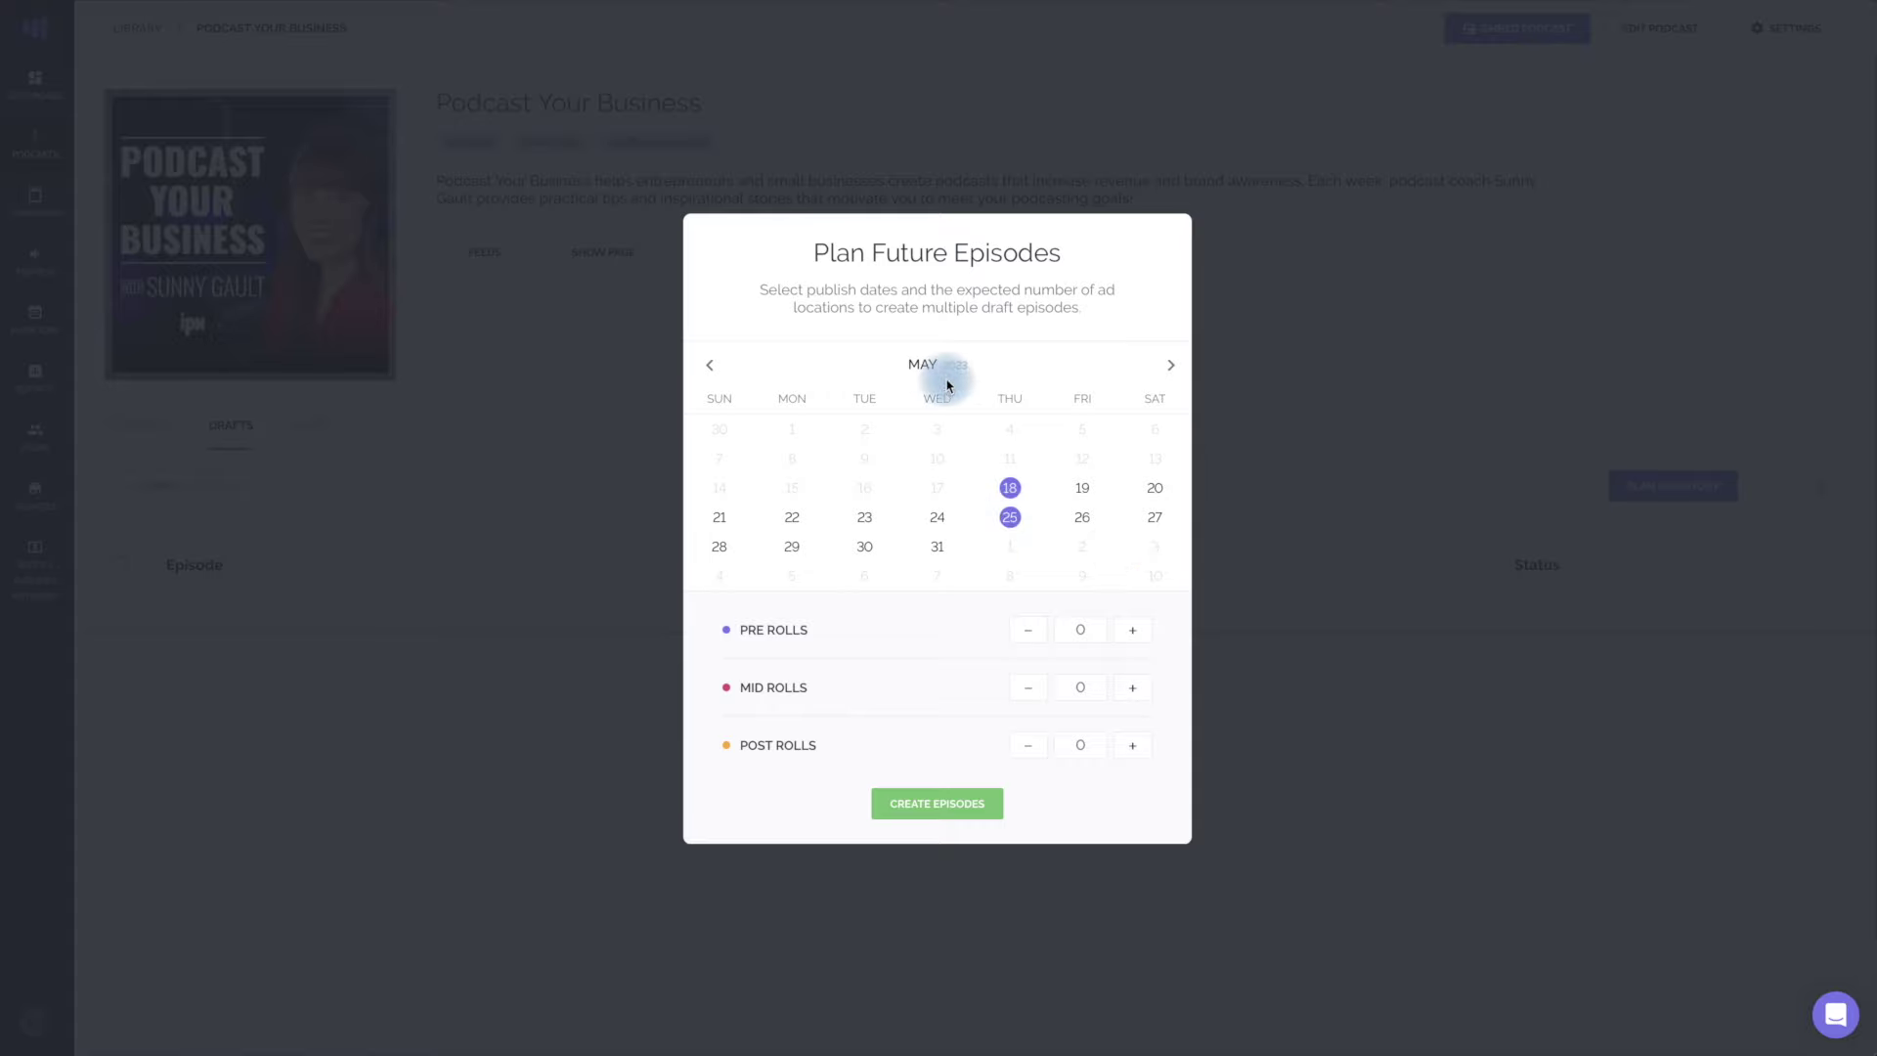
pyautogui.click(1169, 369)
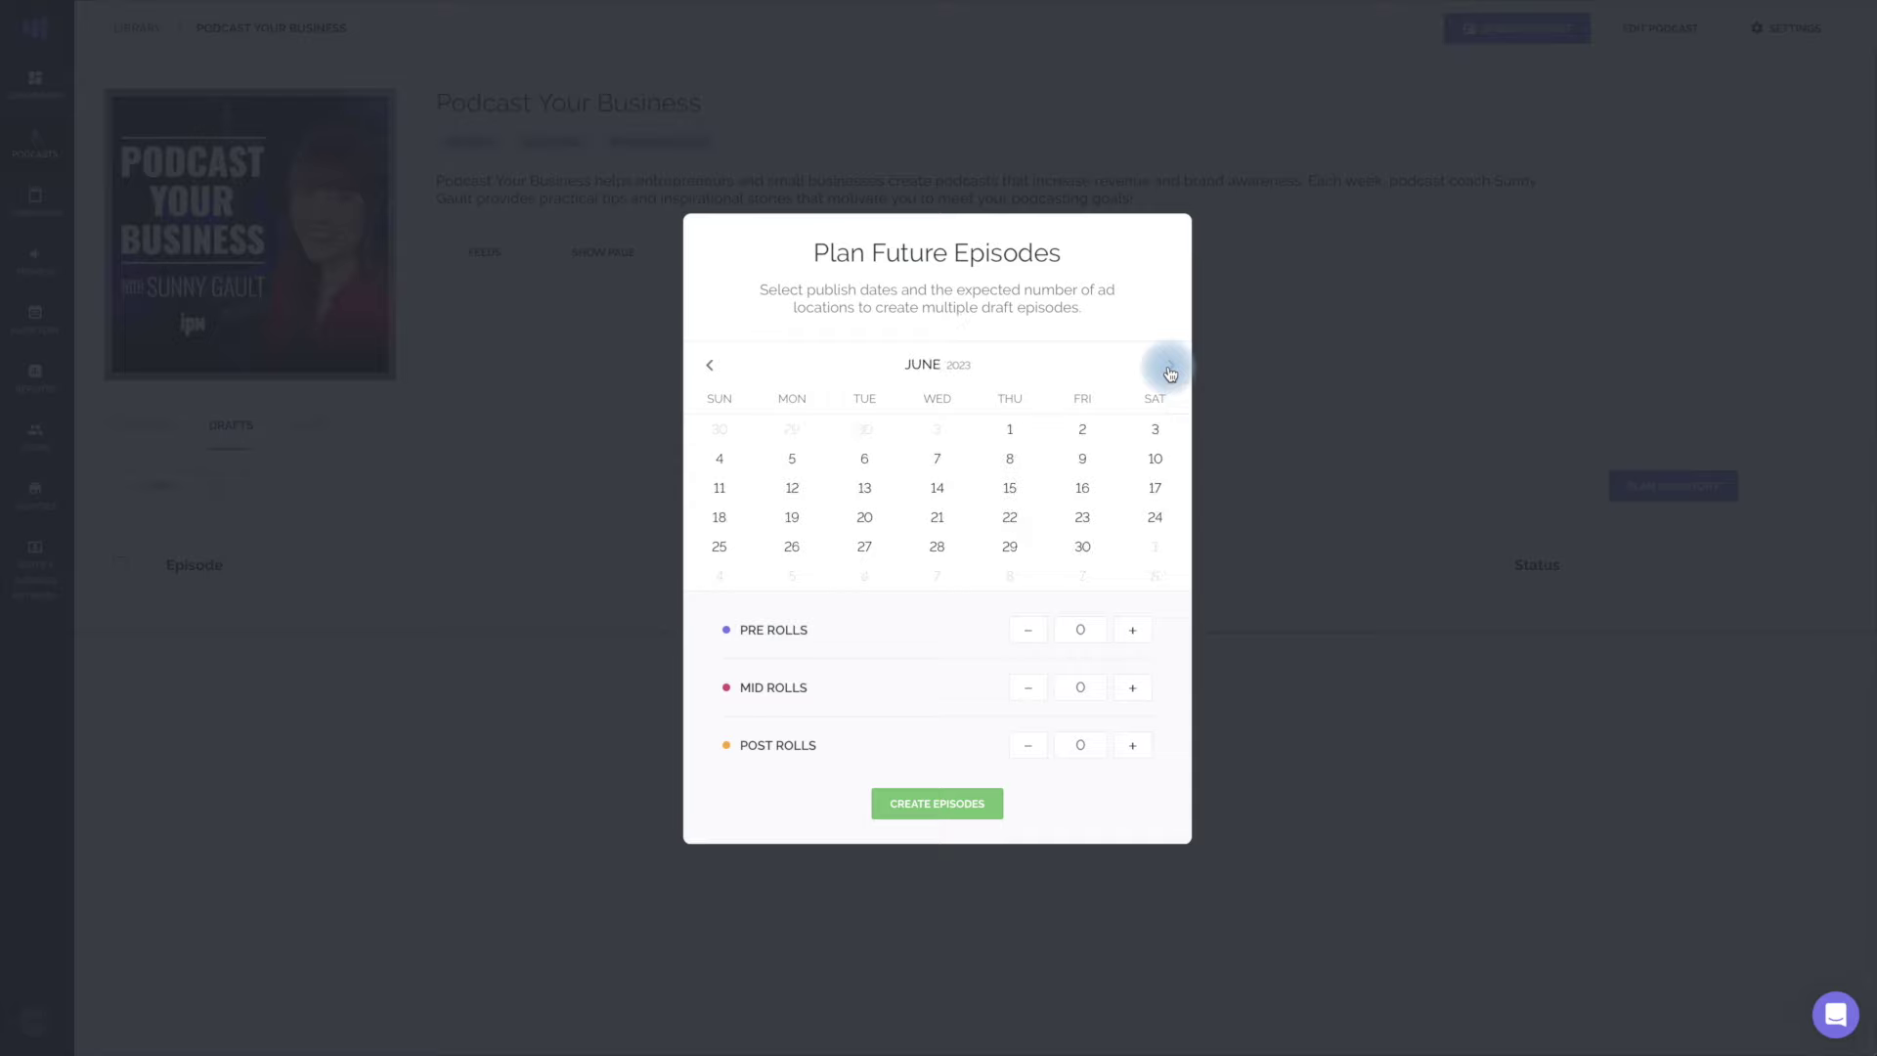
pyautogui.click(1012, 428)
pyautogui.click(1017, 463)
pyautogui.click(1010, 485)
pyautogui.click(1012, 514)
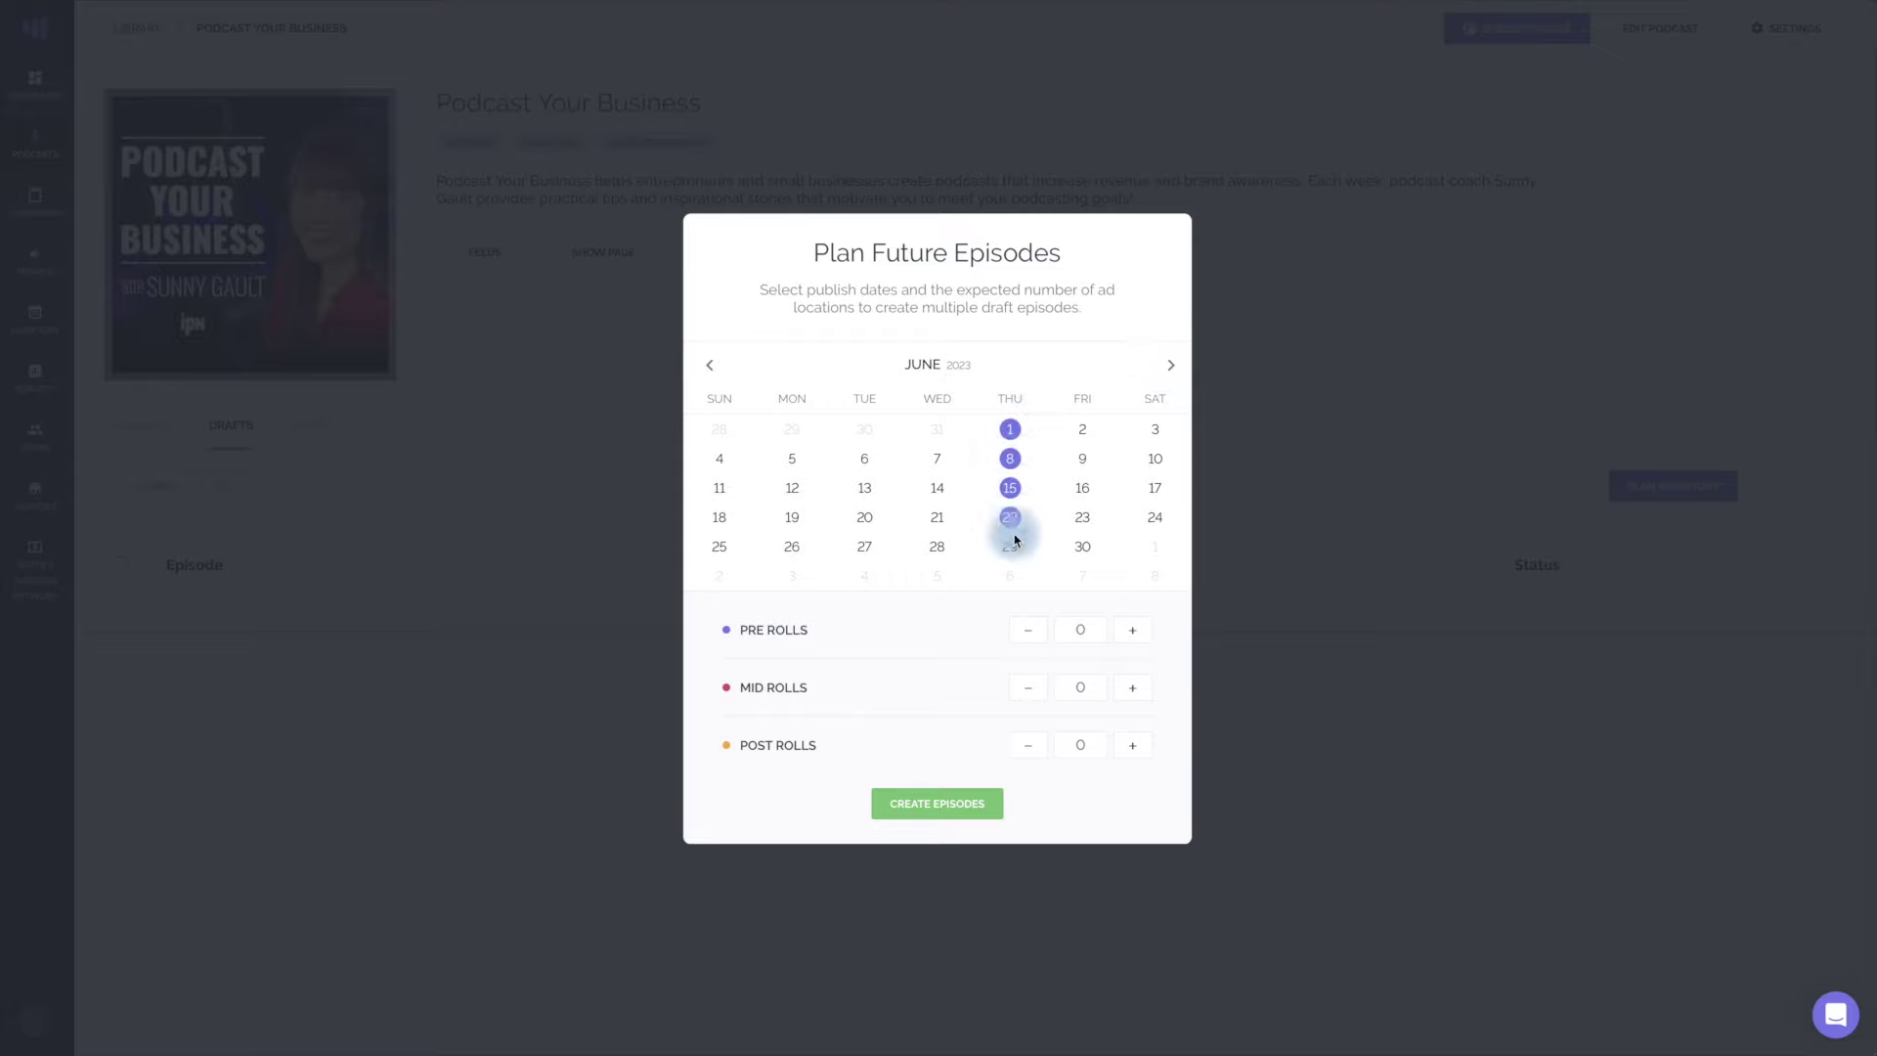
pyautogui.click(1012, 550)
# Step: Add July 6, 13, 20, 27 and August 3, 10, 17, 24, 31 as publish dates
pyautogui.click(1169, 367)
pyautogui.click(1011, 460)
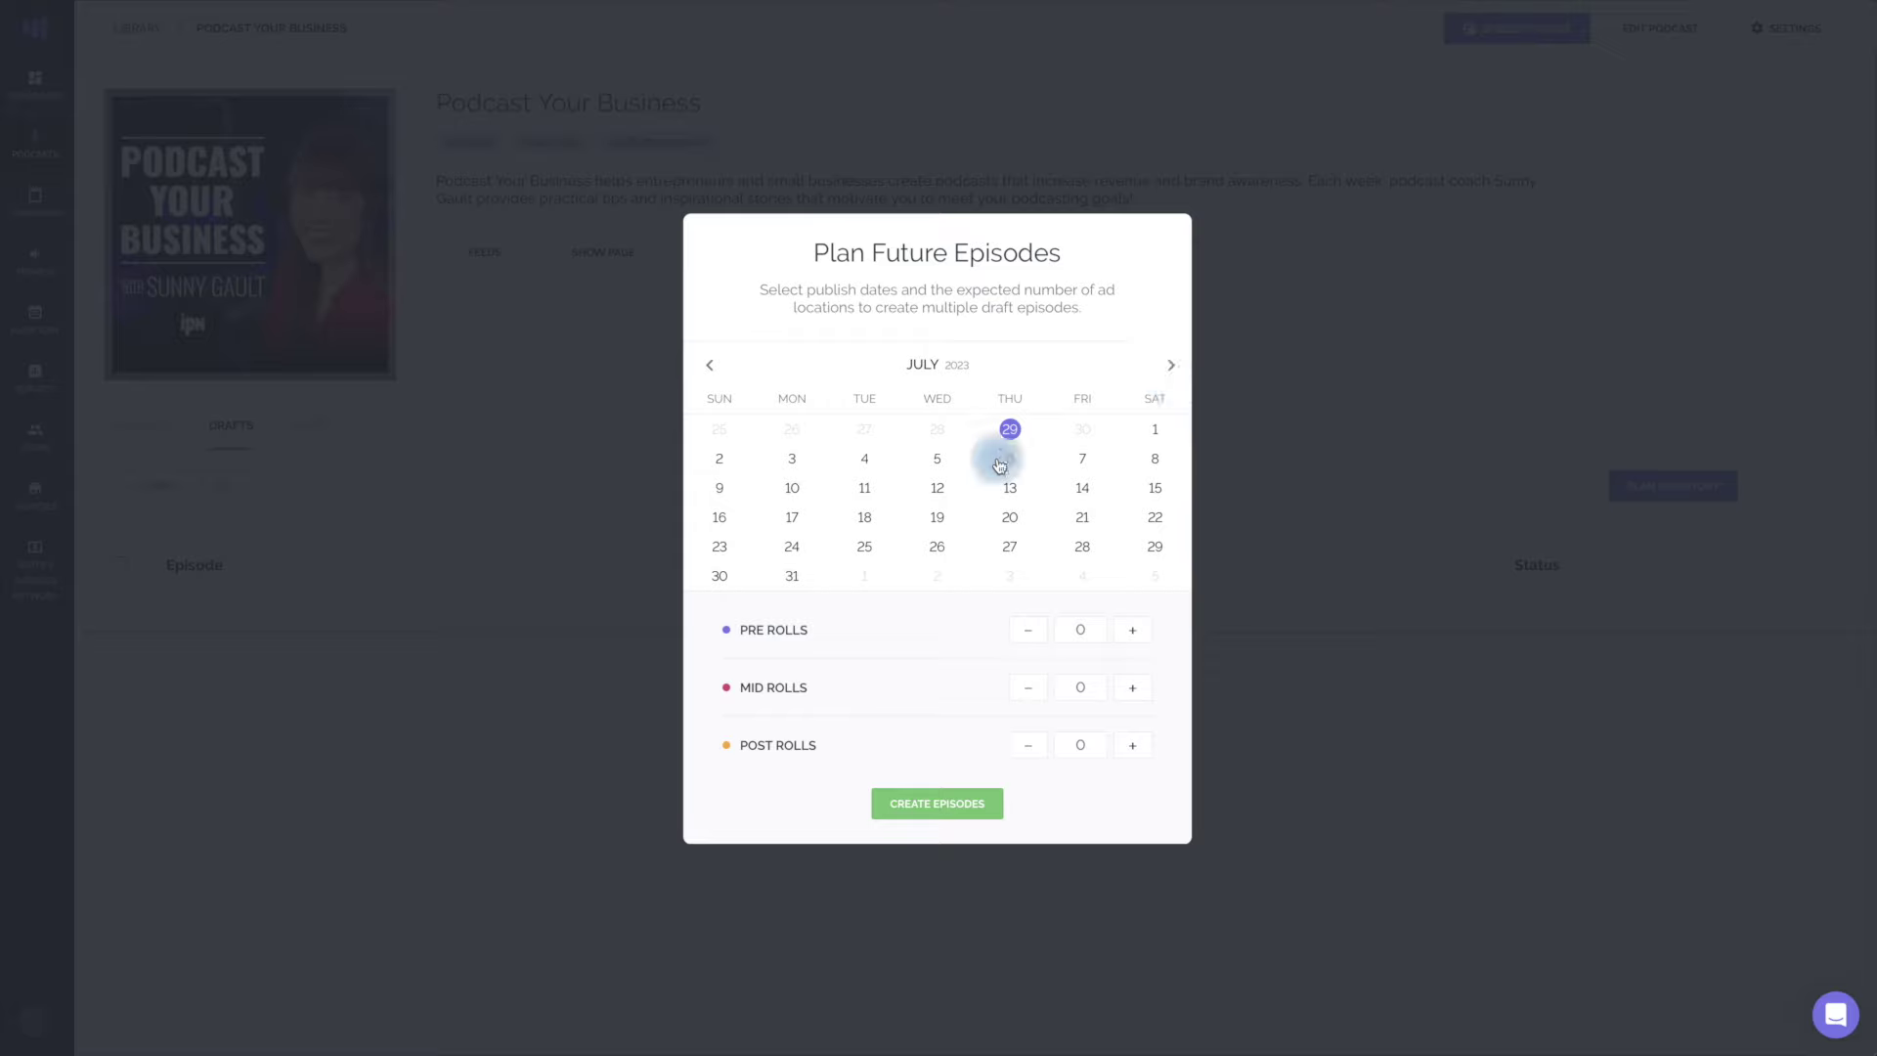
pyautogui.click(1021, 496)
pyautogui.click(1022, 524)
pyautogui.click(1011, 546)
pyautogui.click(1170, 364)
pyautogui.click(1014, 432)
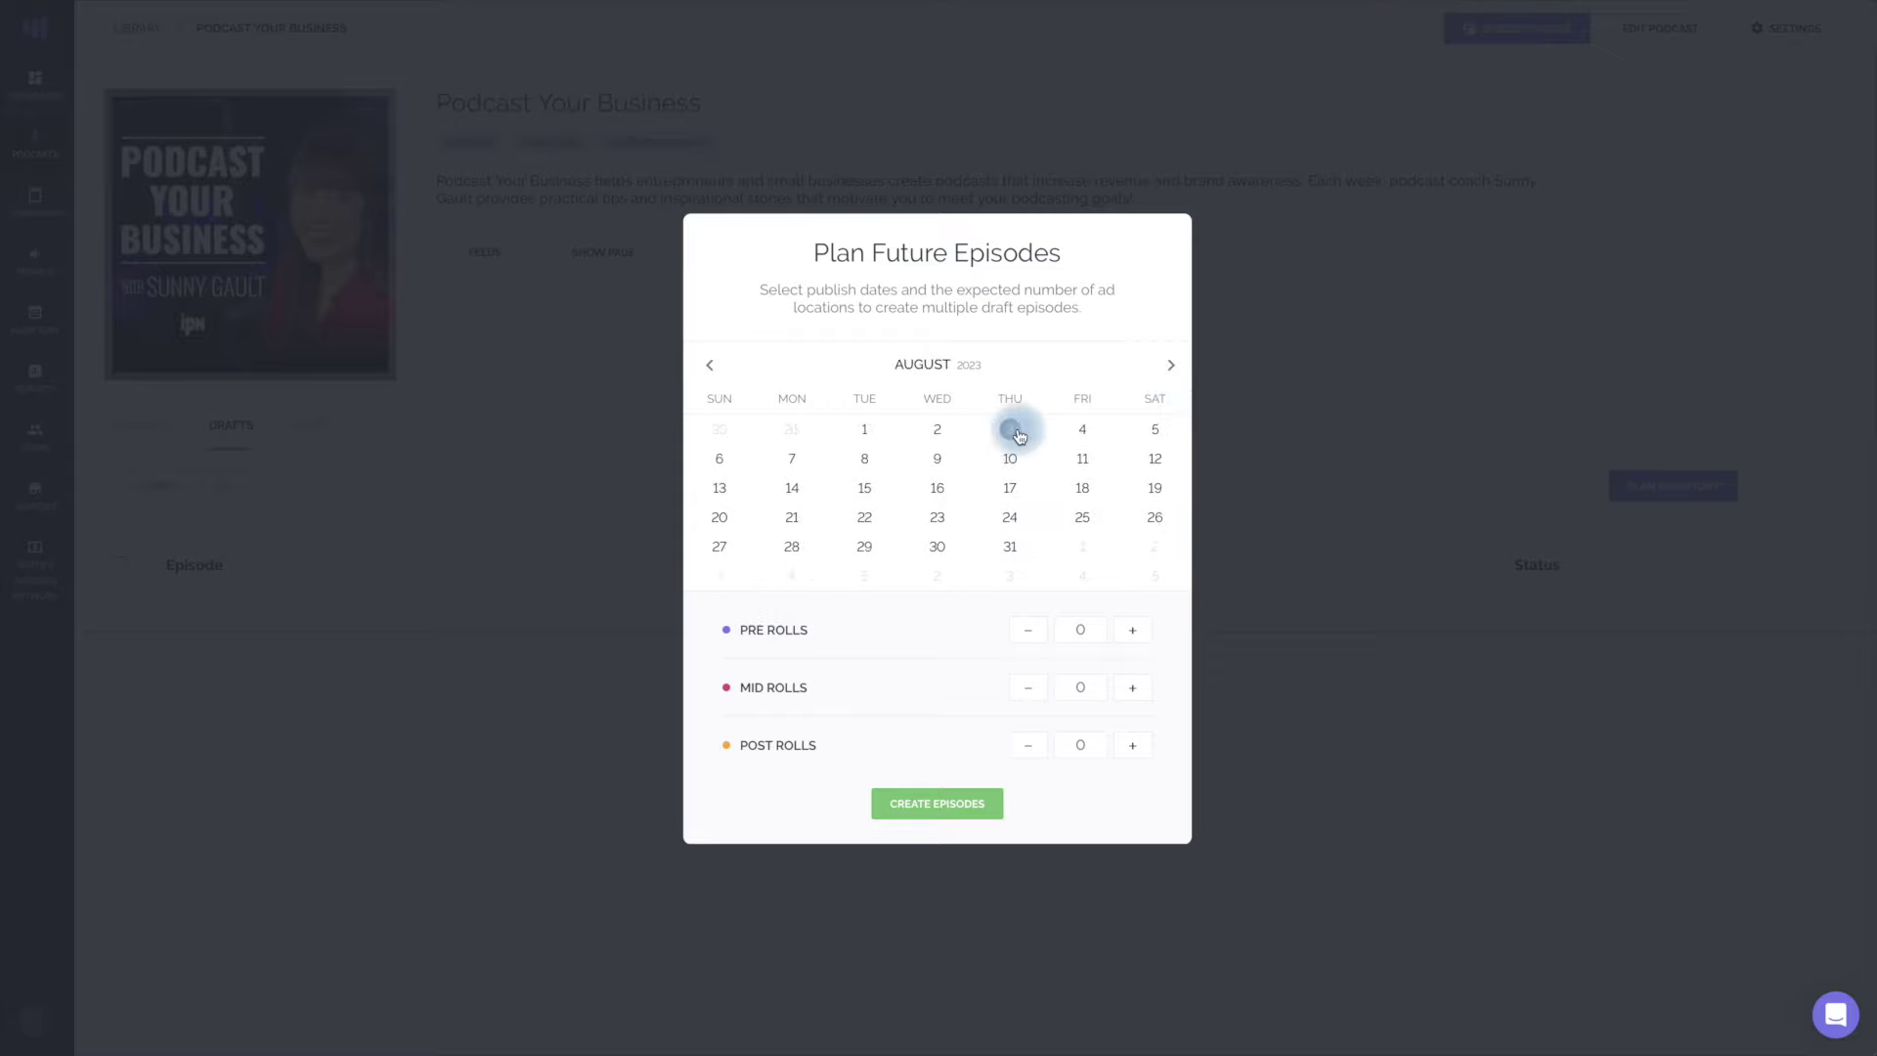
pyautogui.click(1010, 458)
pyautogui.click(1010, 487)
pyautogui.click(1010, 517)
pyautogui.click(1010, 546)
# Step: Add September 7, 14, 21 and the remaining Thursdays through December 28
pyautogui.click(1145, 392)
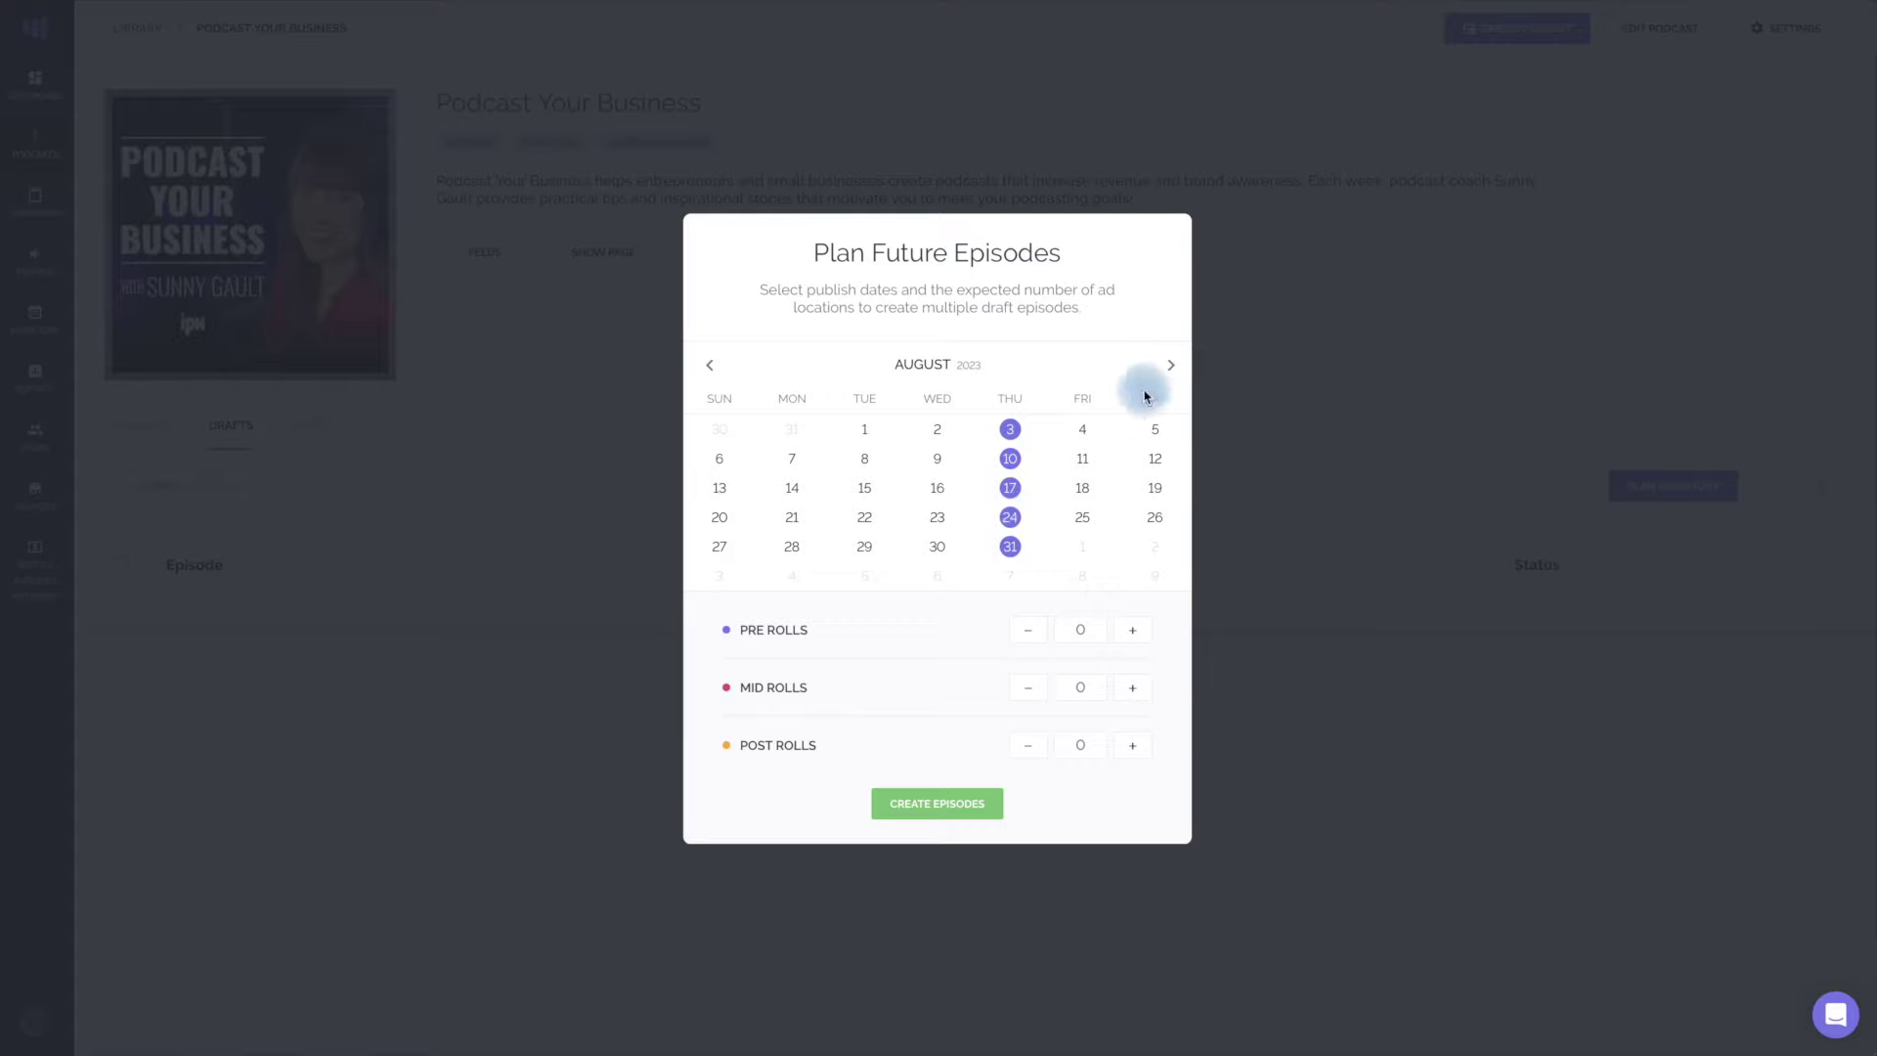
pyautogui.click(1170, 363)
pyautogui.click(1010, 458)
pyautogui.click(1011, 488)
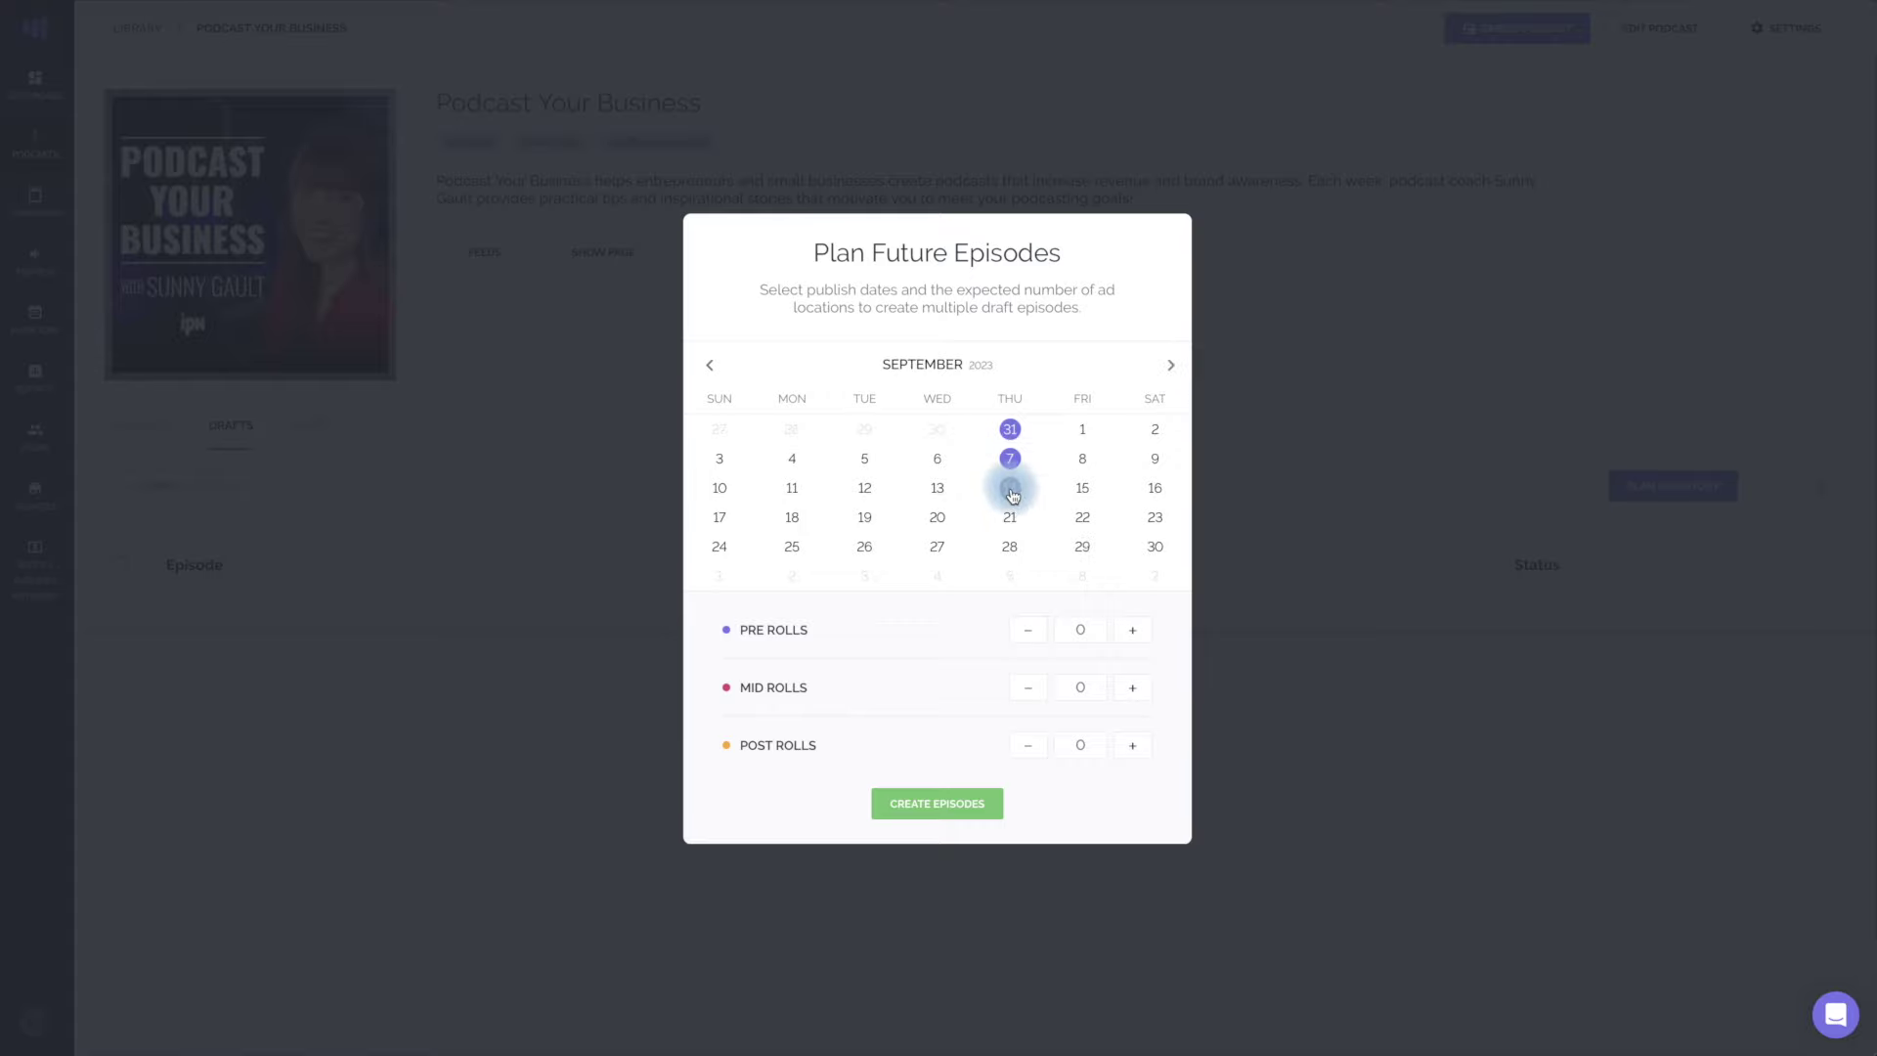
pyautogui.click(1010, 517)
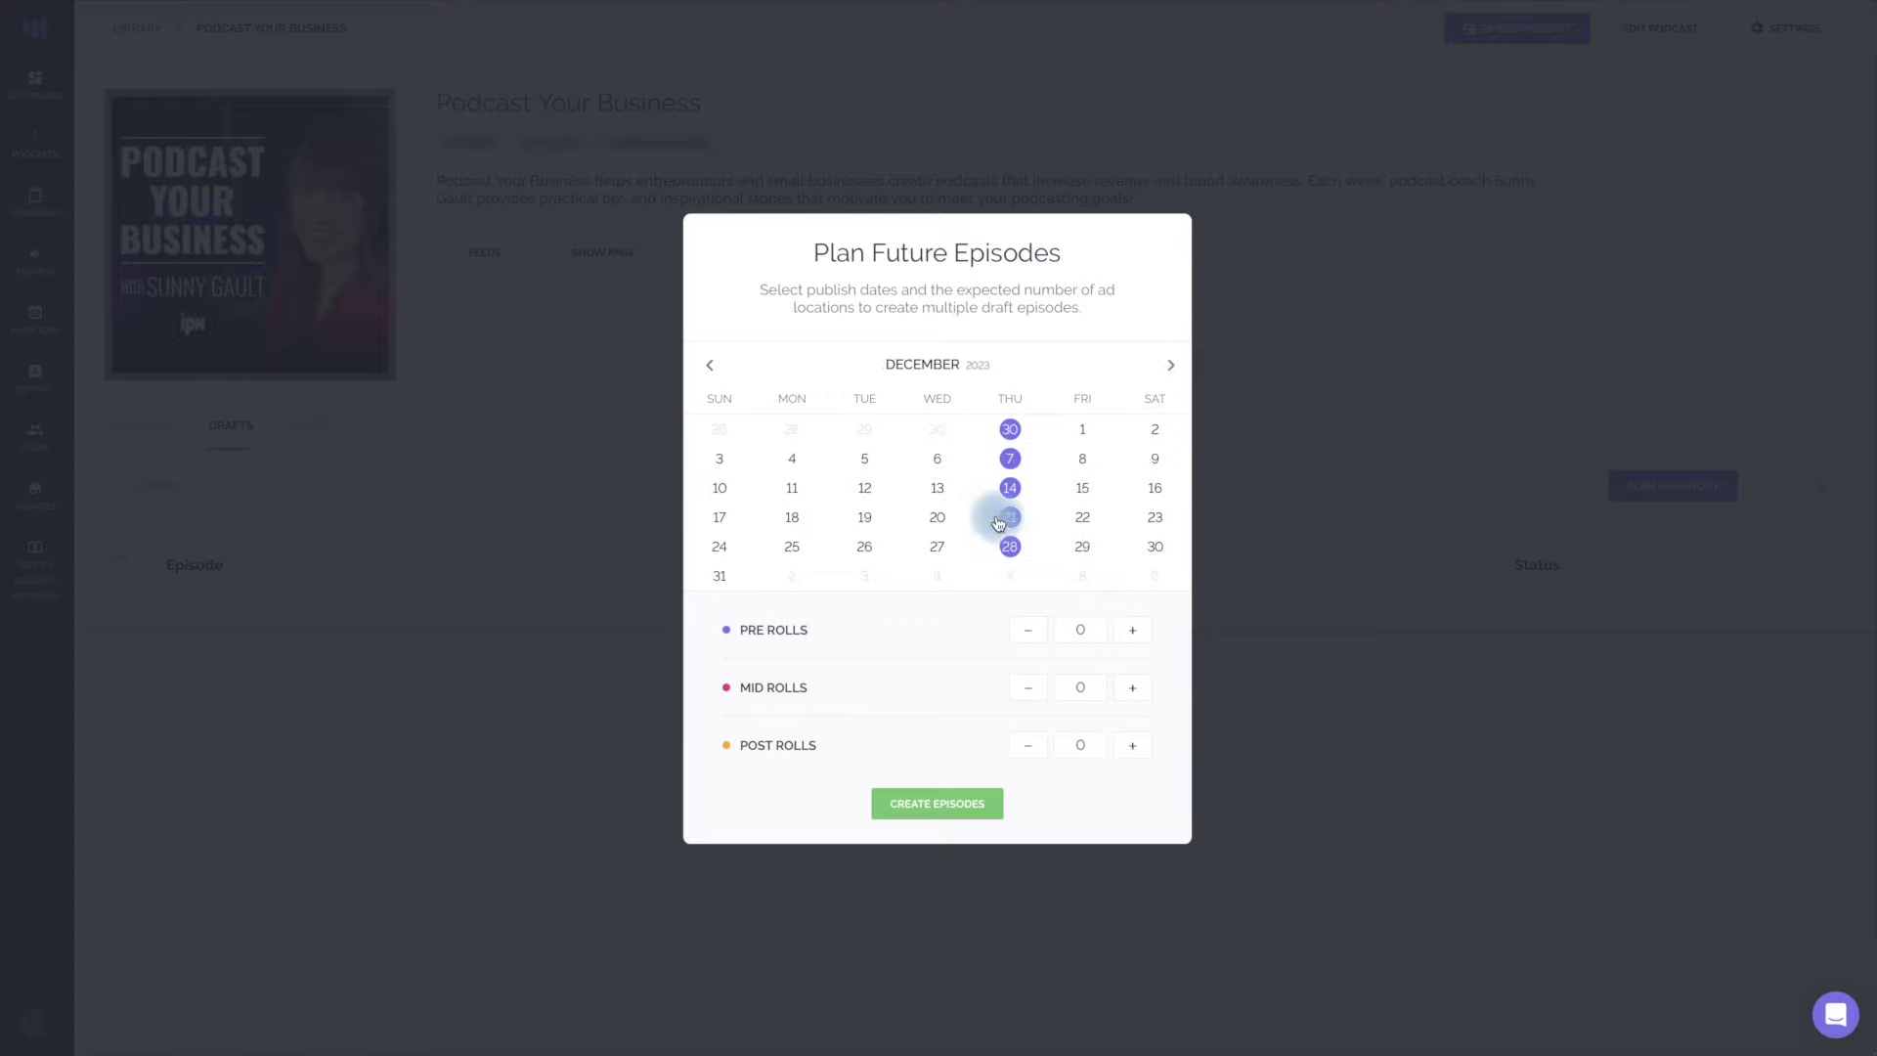
# Step: Page back from December to August to review the selected Thursdays
pyautogui.click(701, 375)
pyautogui.click(708, 369)
pyautogui.click(712, 373)
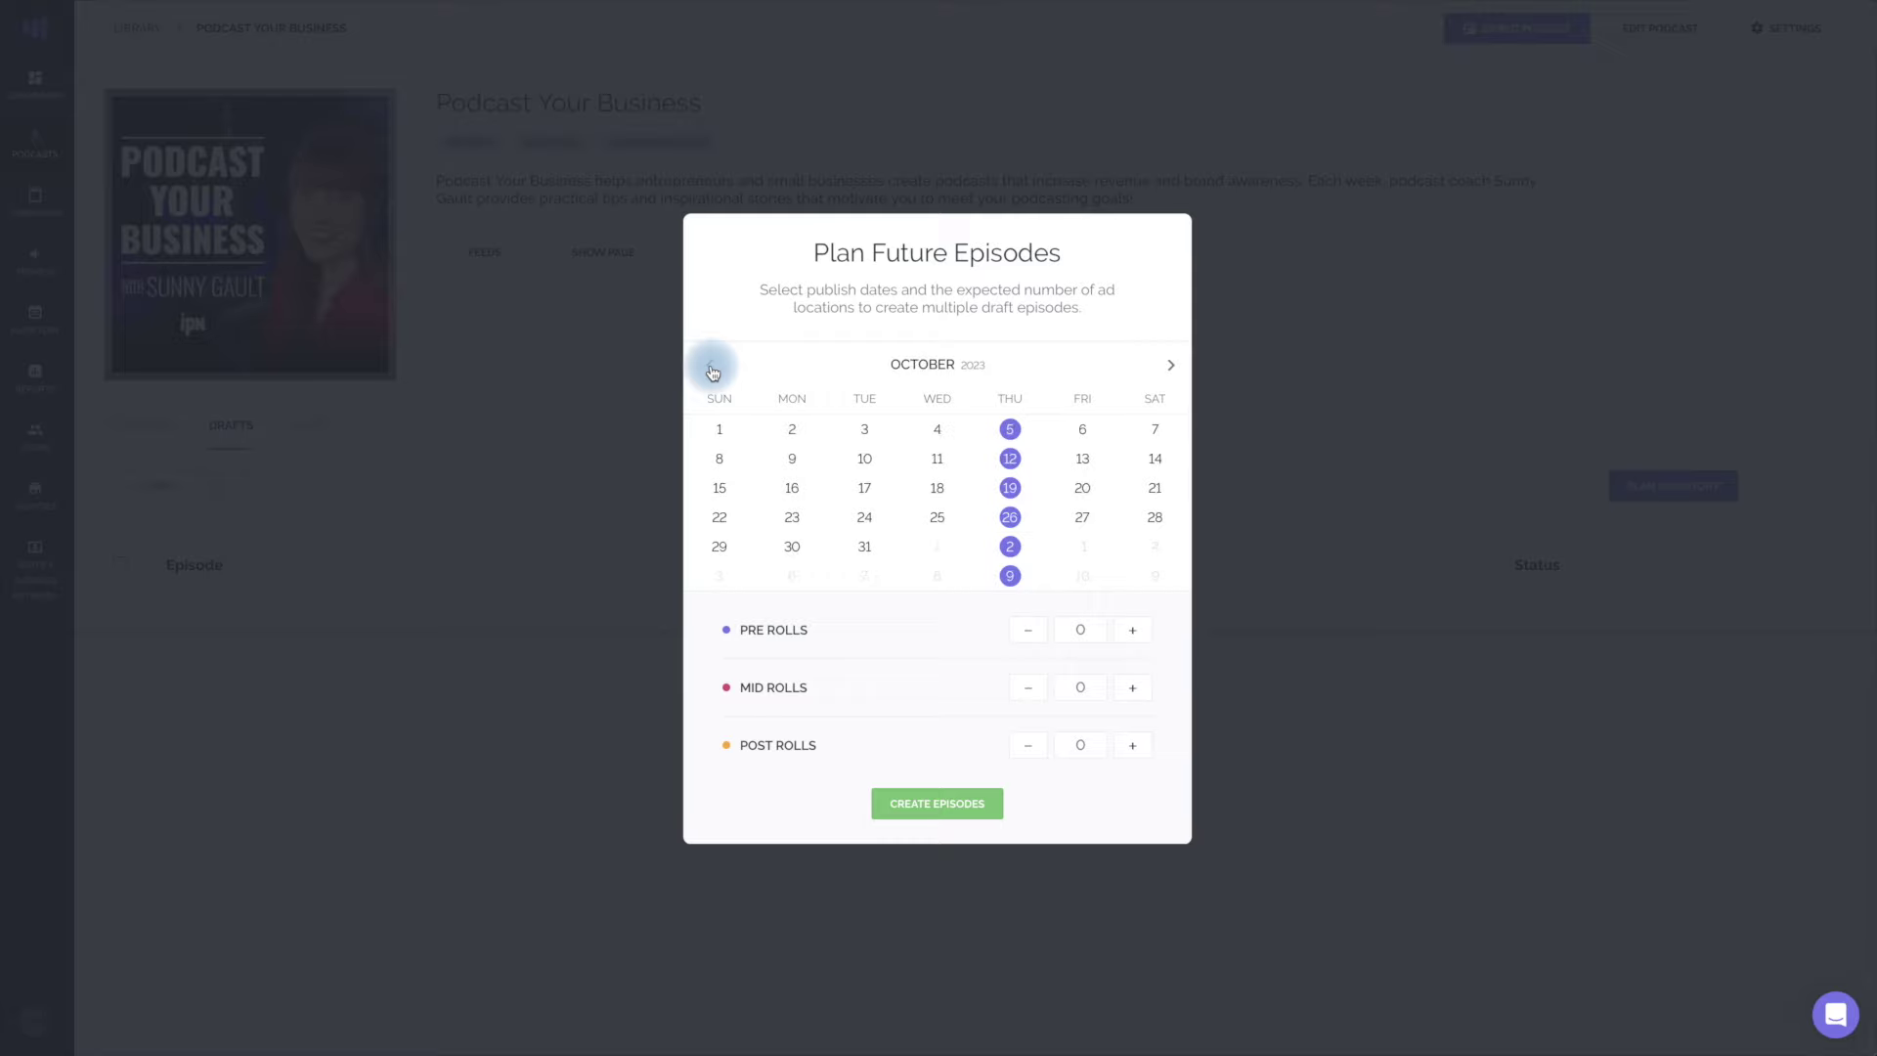
pyautogui.click(713, 372)
pyautogui.click(710, 369)
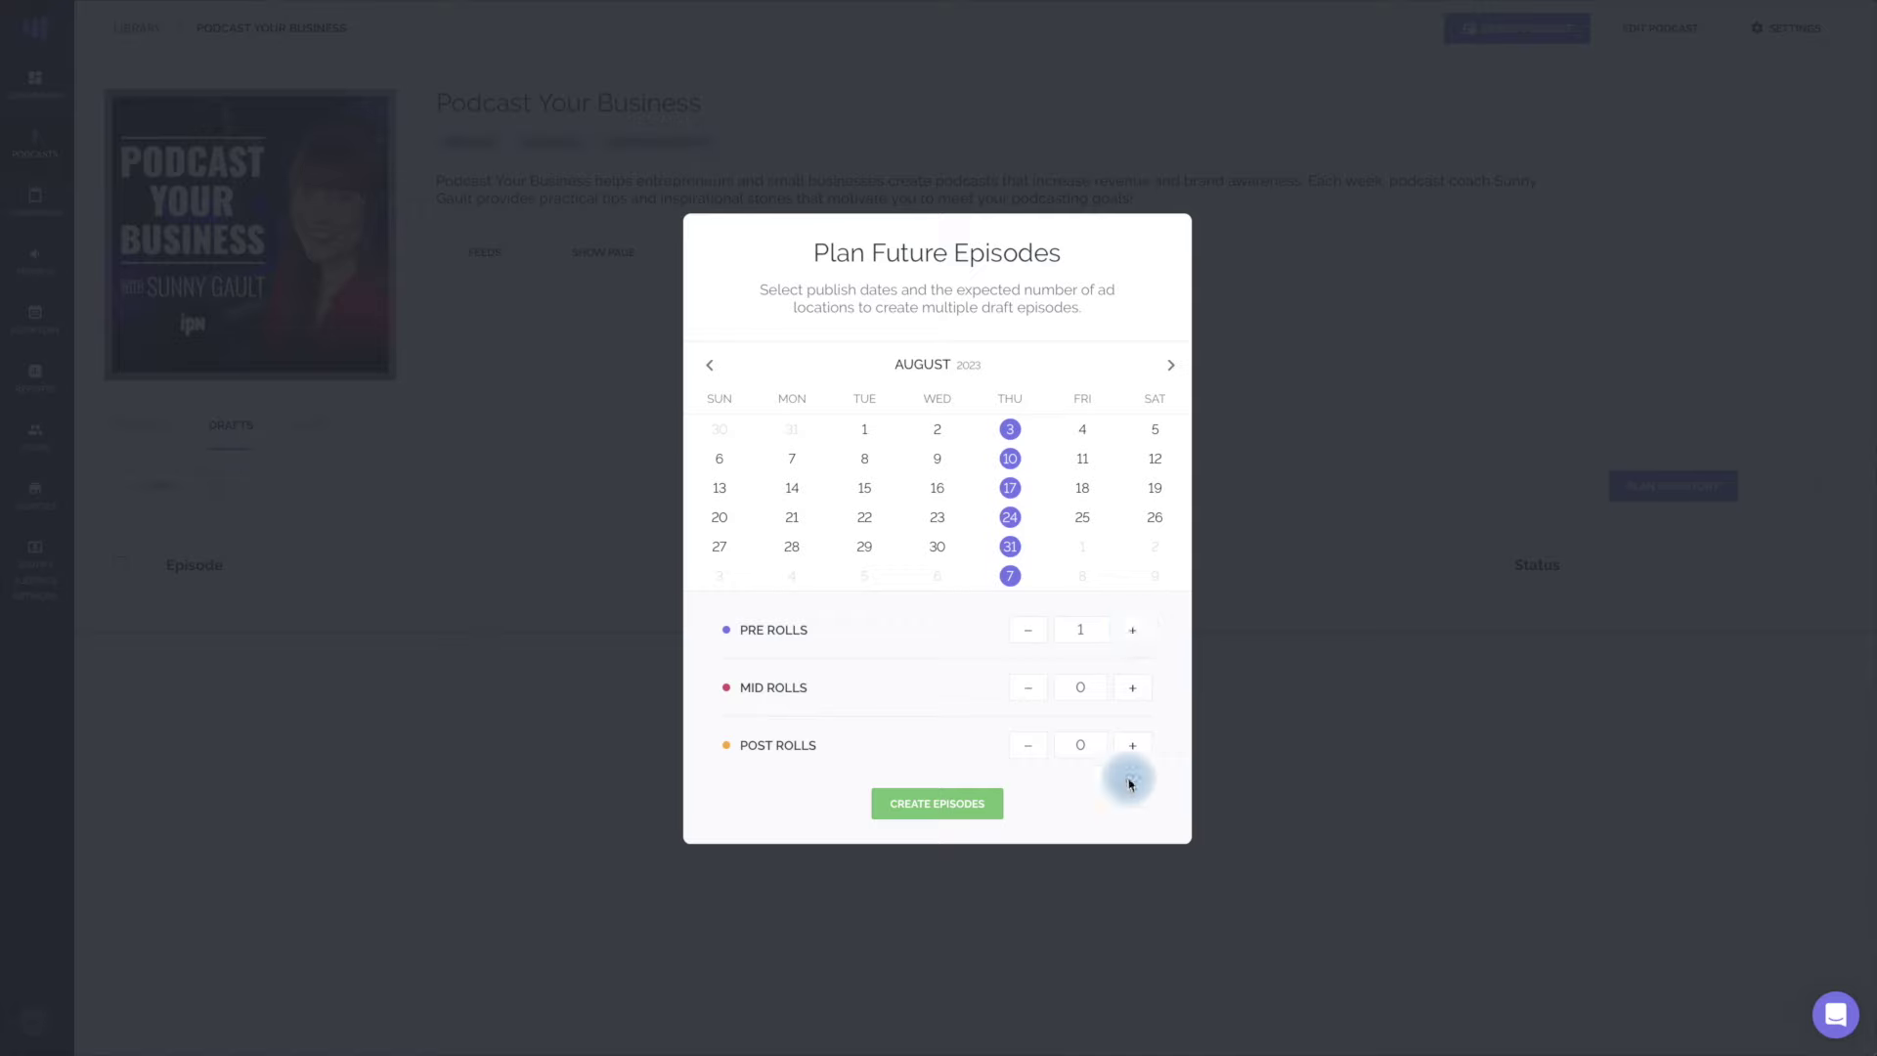
# Step: Give each episode one post-roll slot for a 1-2-1 layout and create the draft episodes
pyautogui.click(1132, 746)
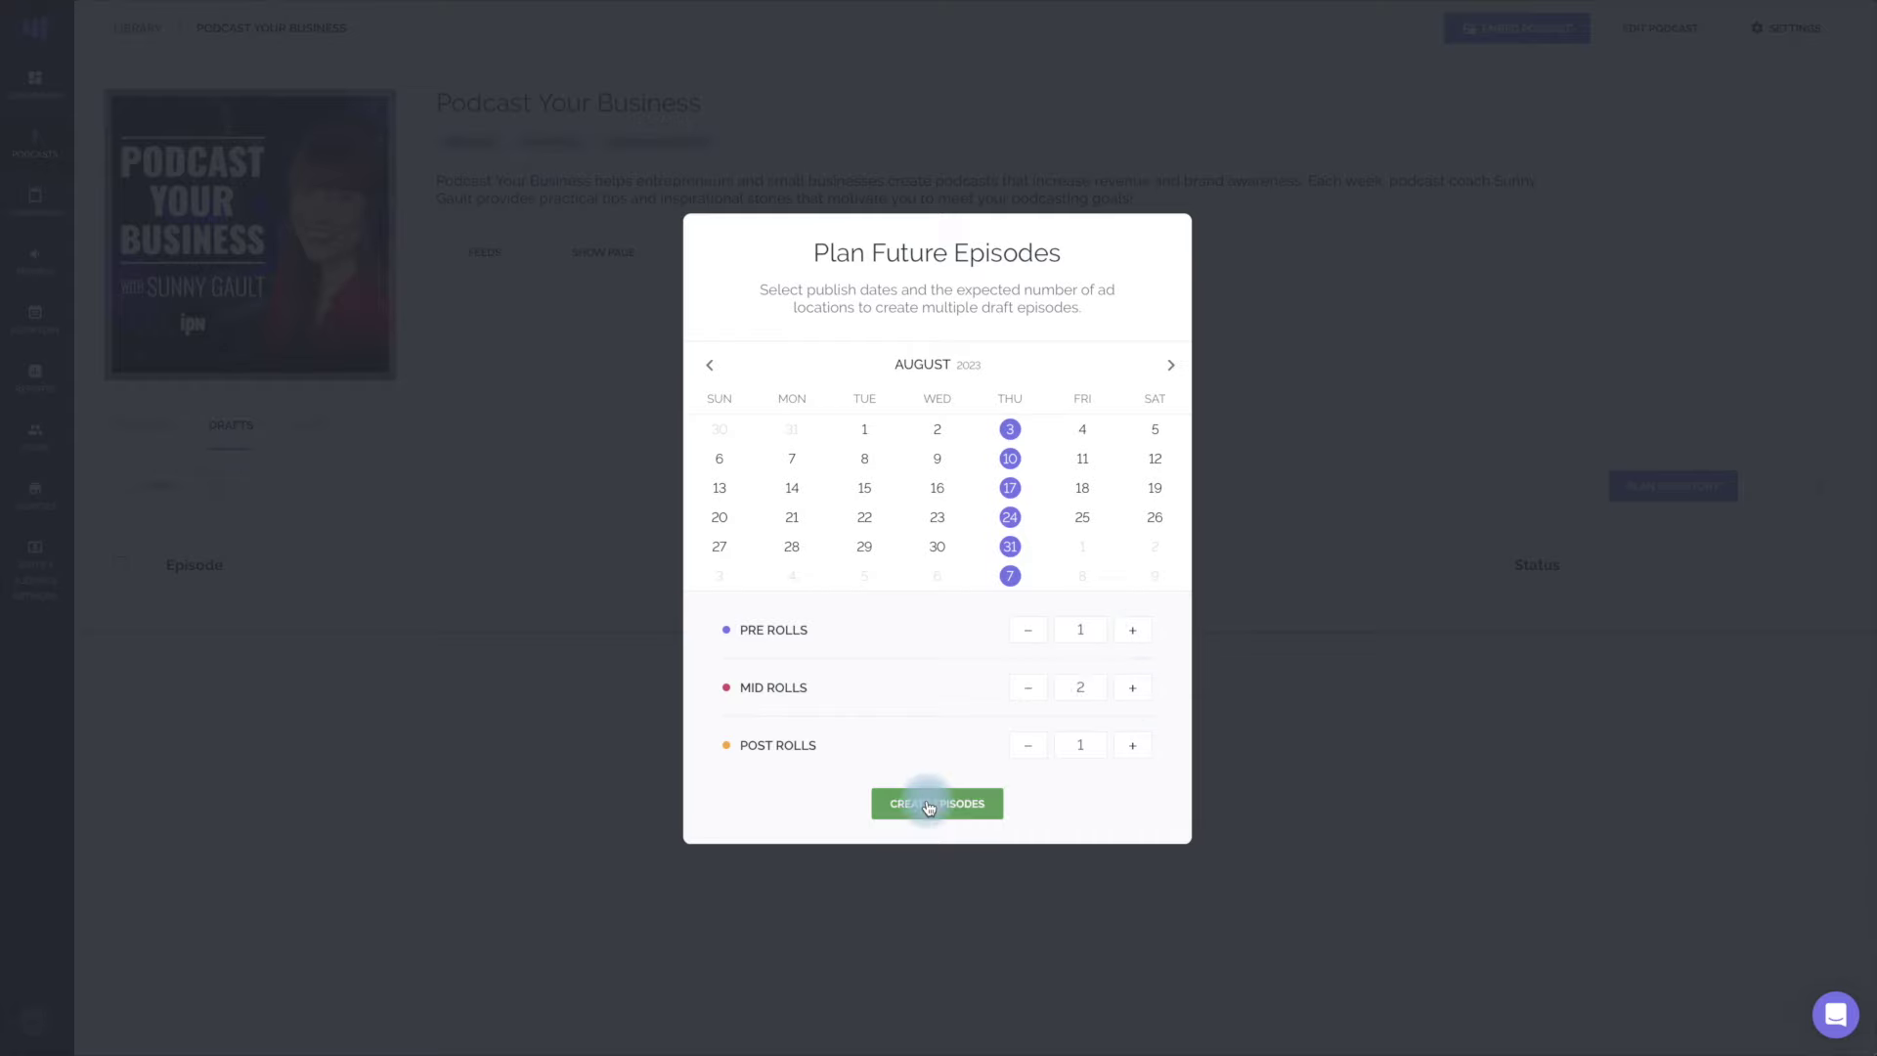
pyautogui.click(1470, 885)
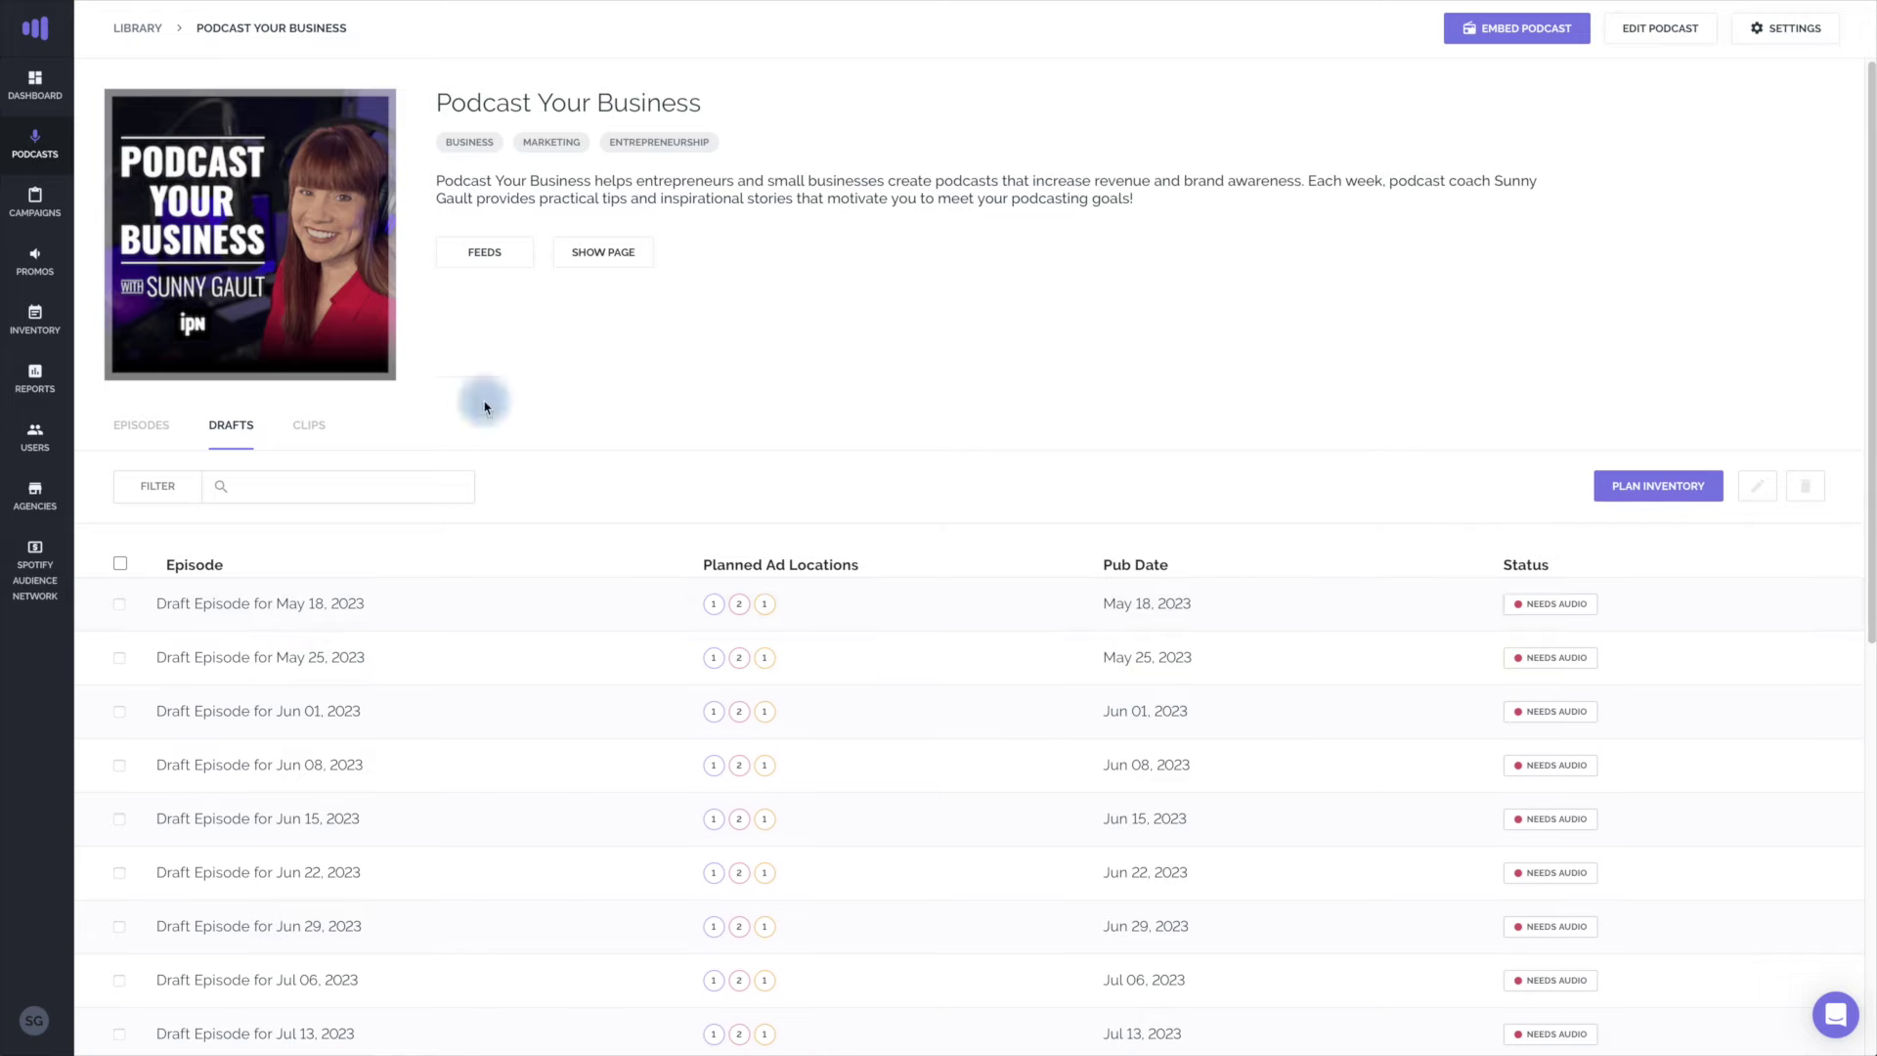
pyautogui.click(148, 428)
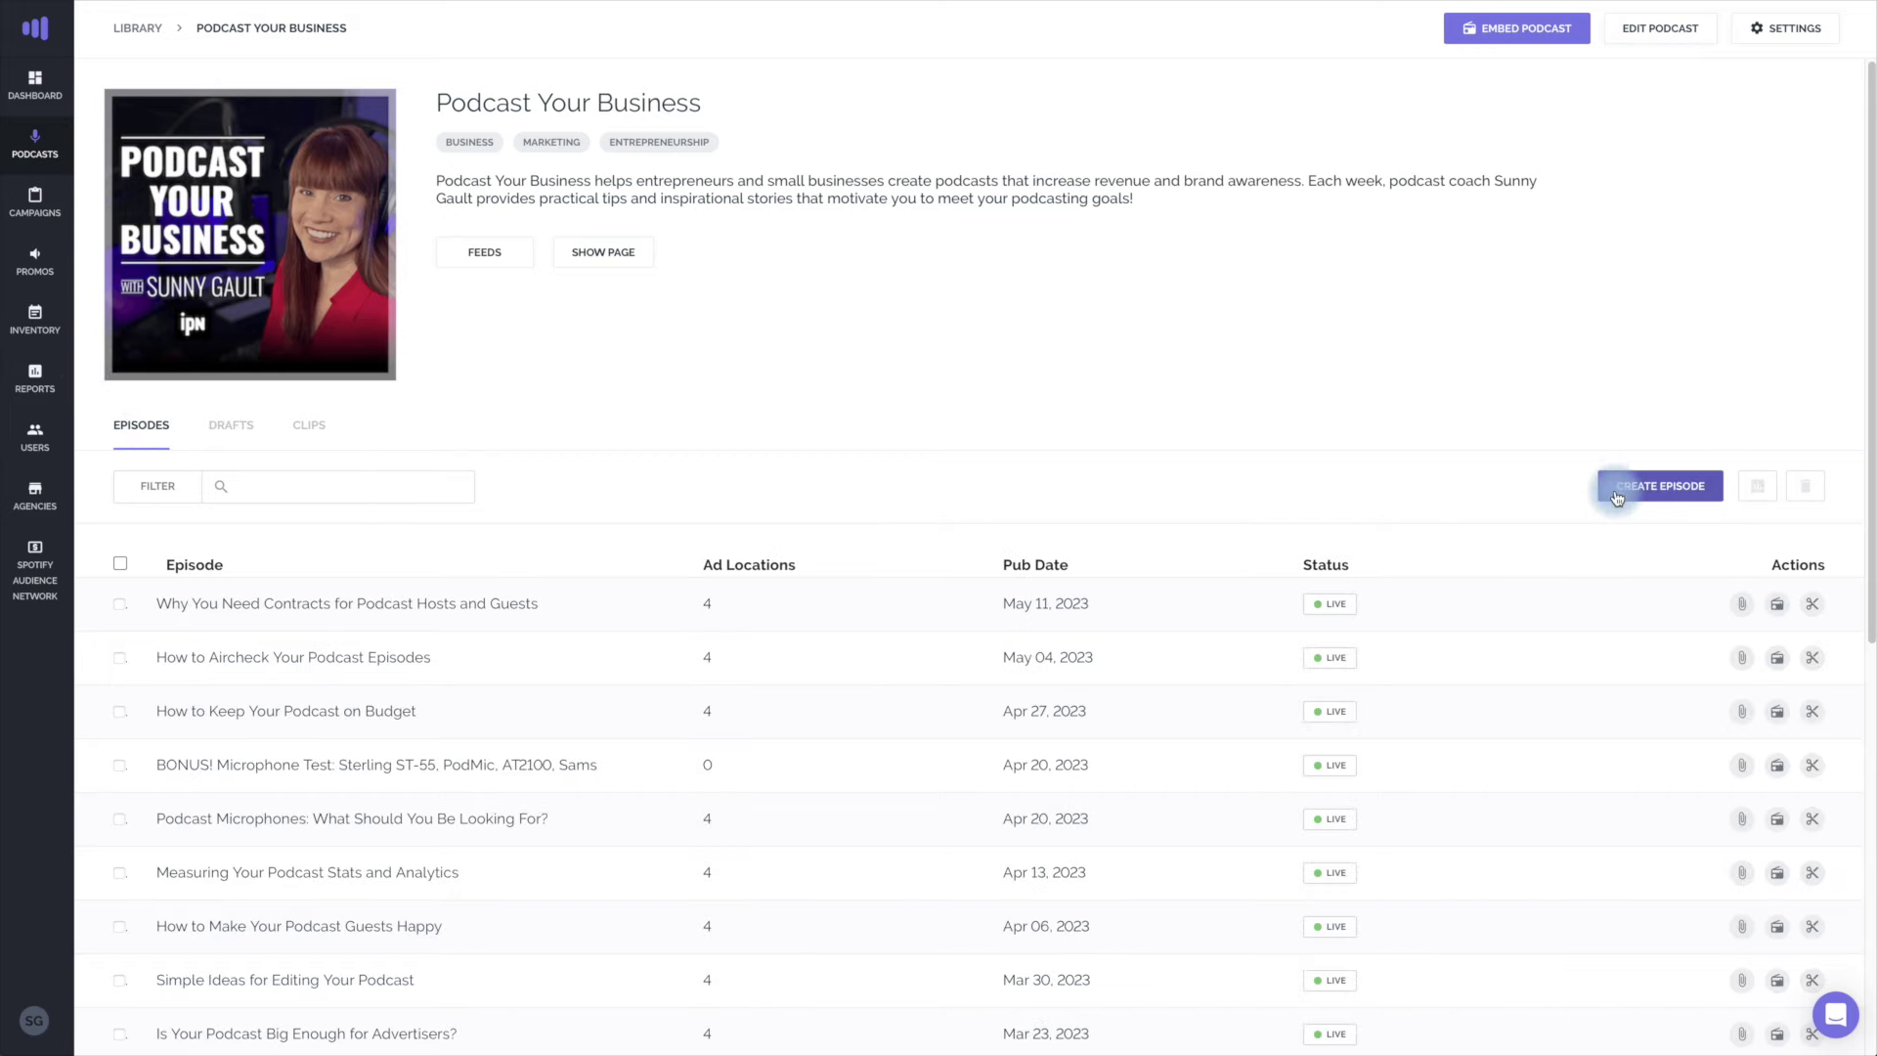
pyautogui.click(231, 426)
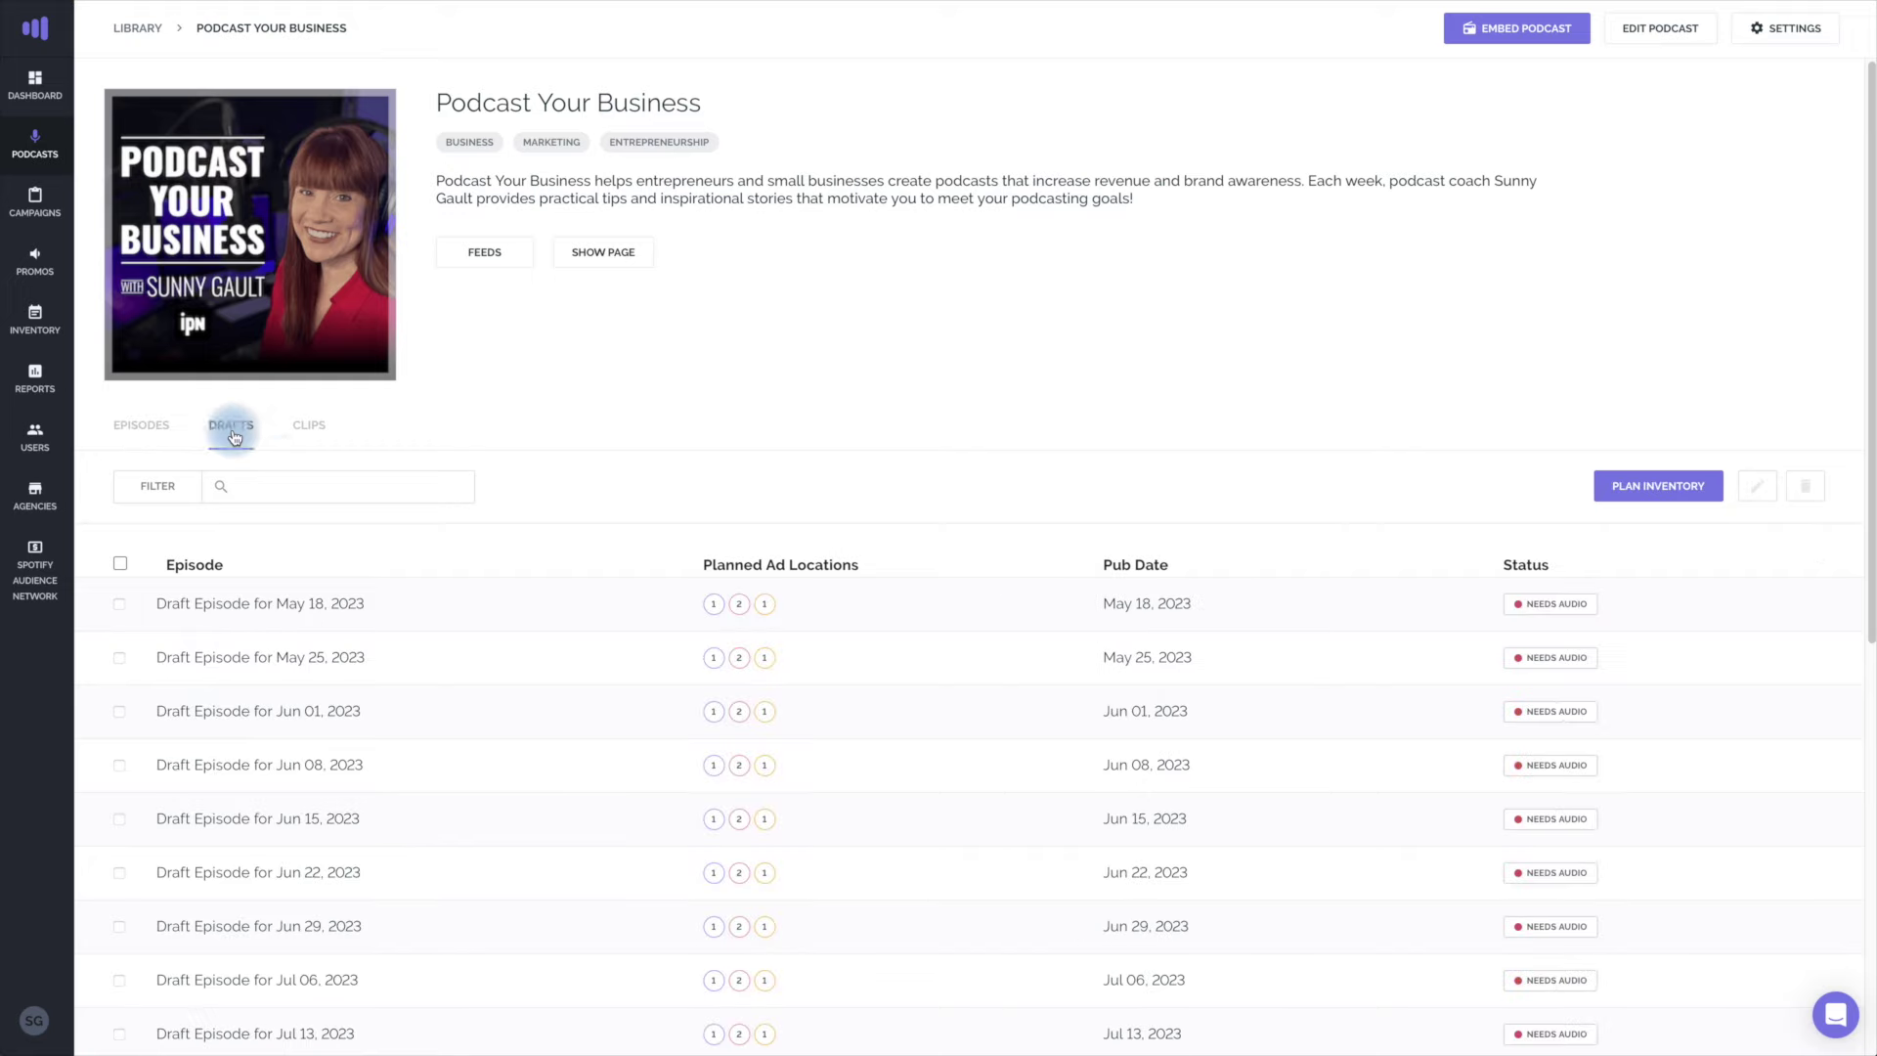
pyautogui.click(309, 612)
pyautogui.moveTo(407, 350); pyautogui.dragTo(102, 355)
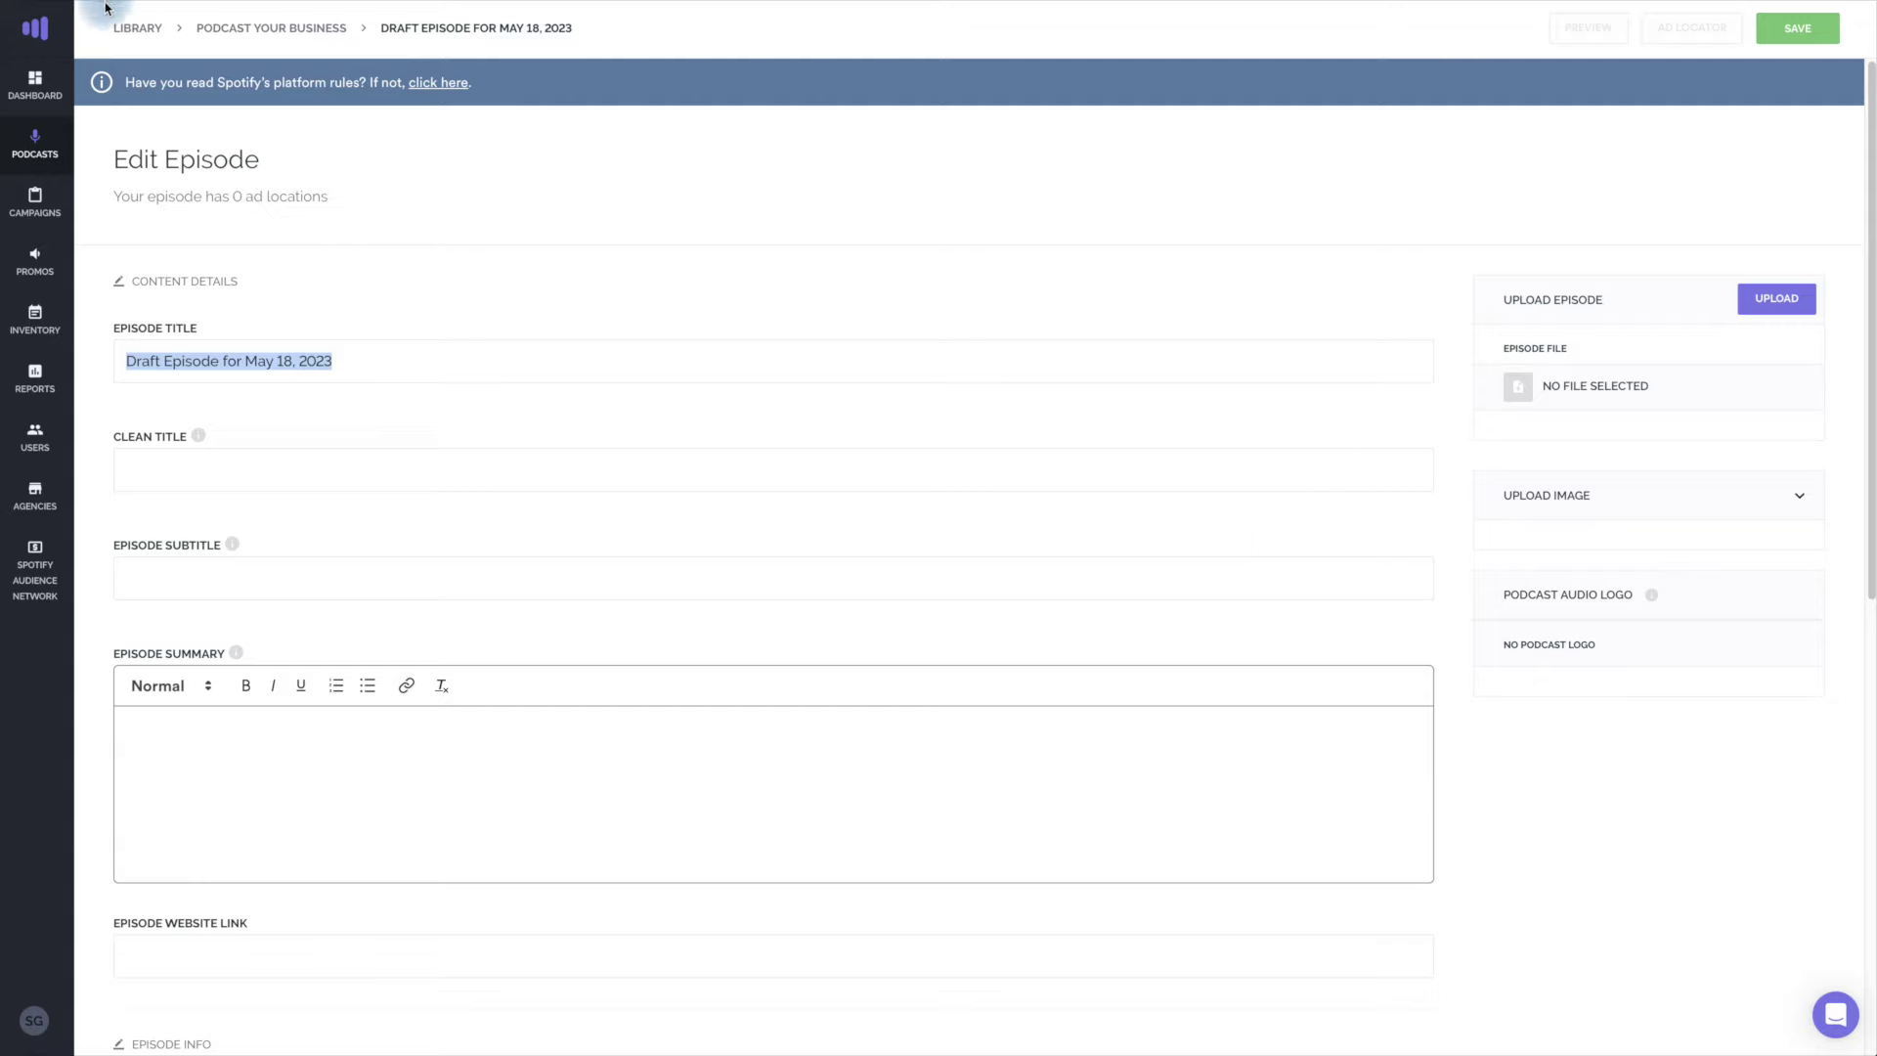
pyautogui.hotkey('alt', 'Left')
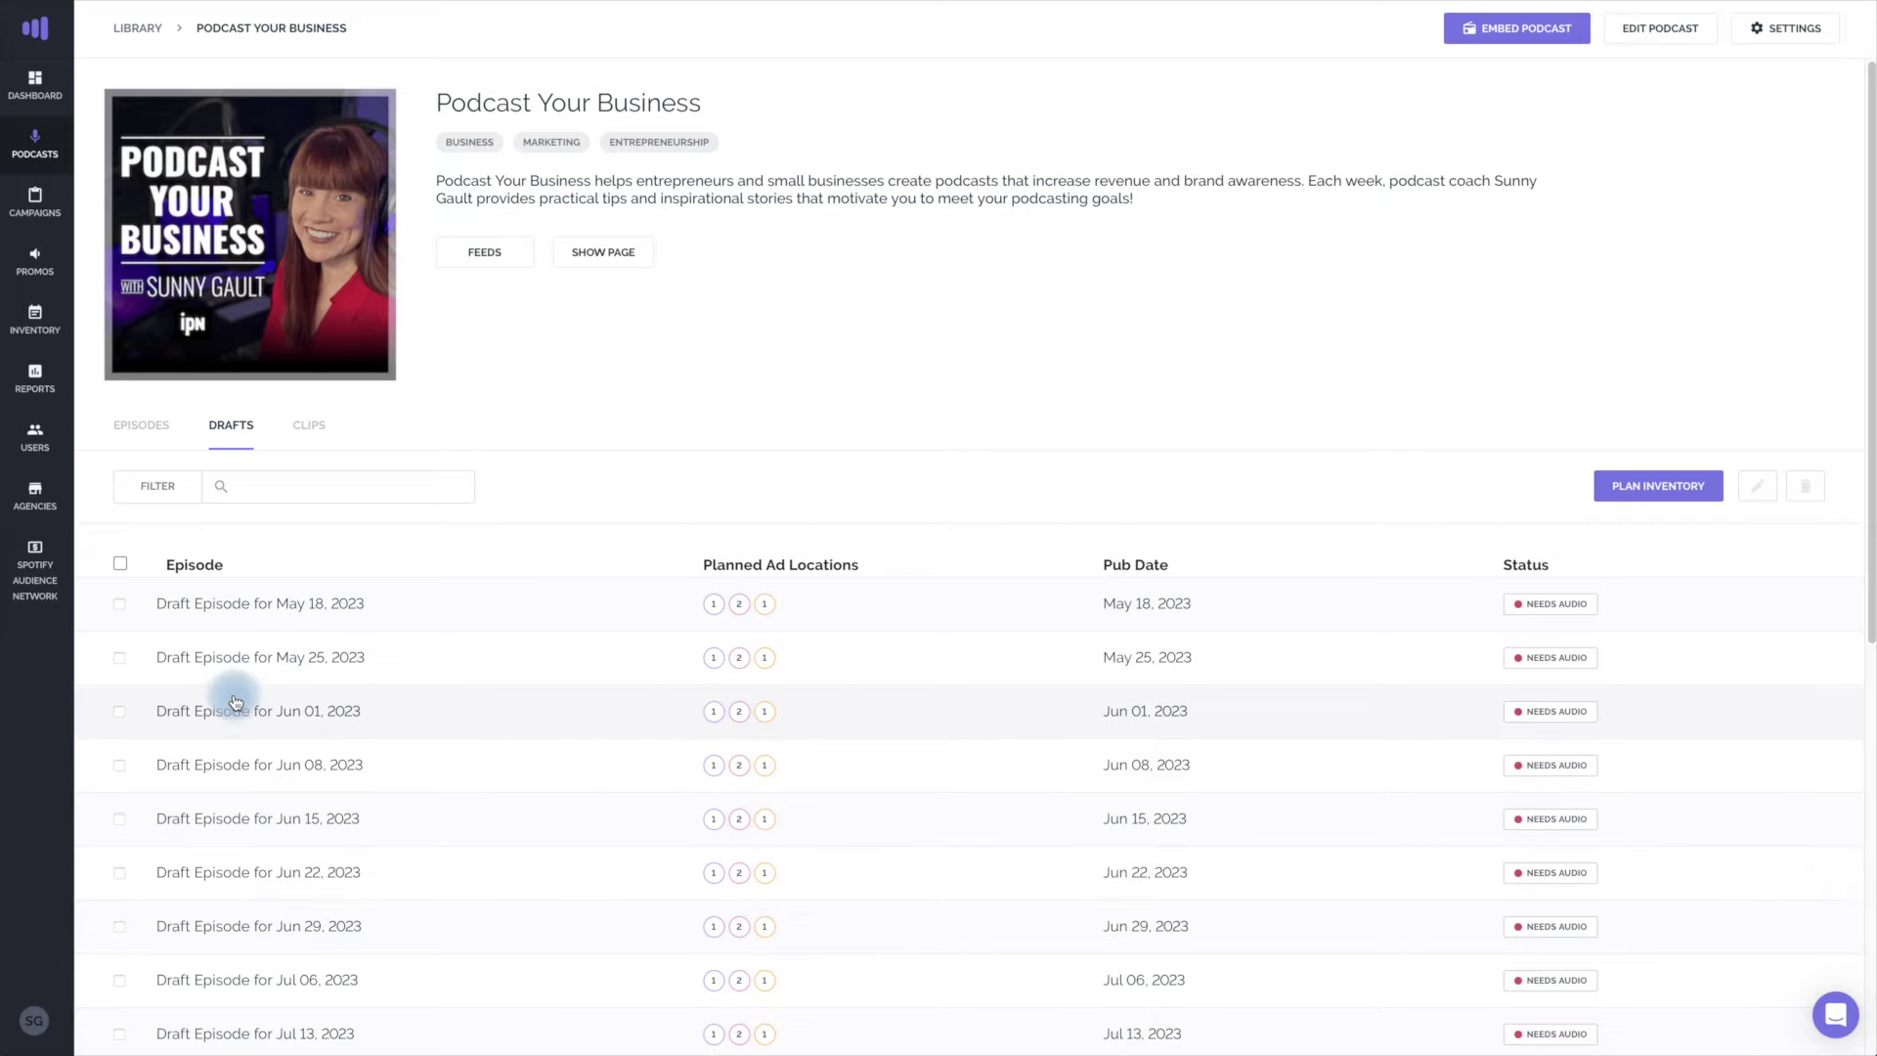
# Step: Show Podcast Your Business inventory: weekly episodes from May 18 with 100% roll availability
pyautogui.click(44, 334)
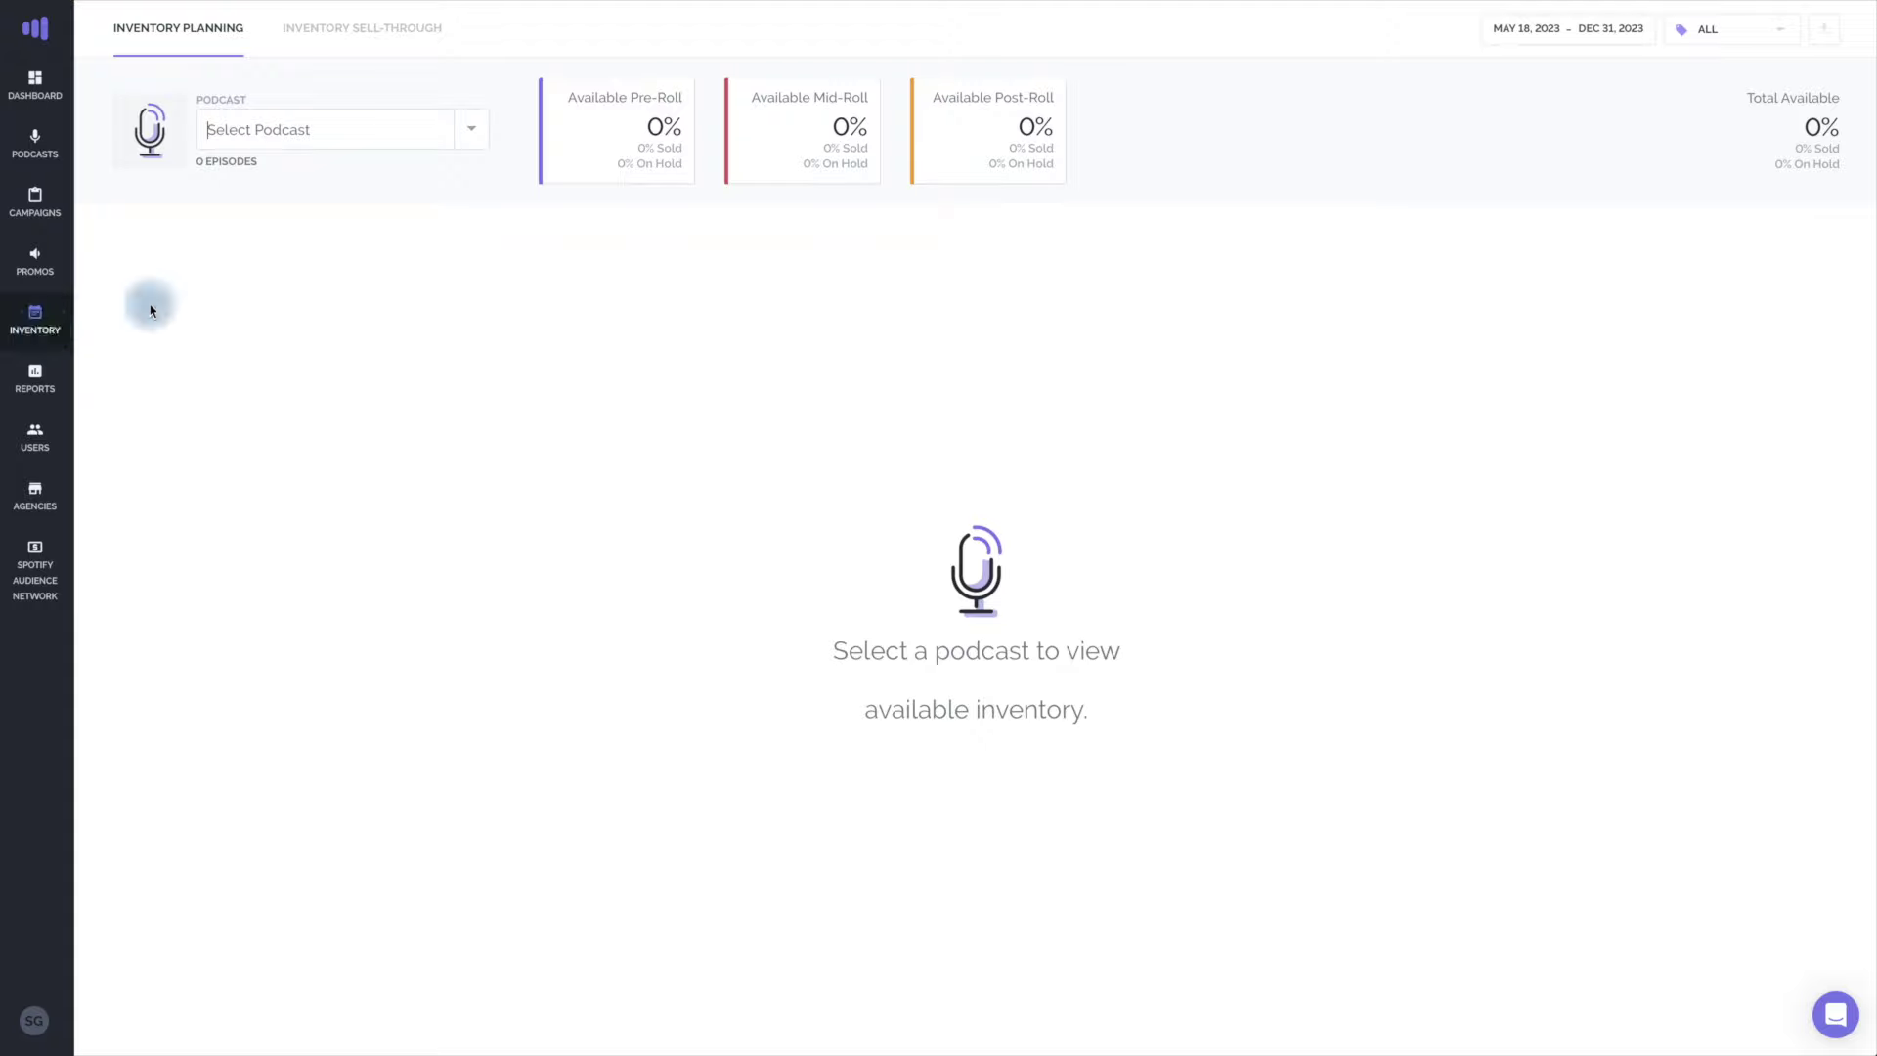
pyautogui.click(471, 130)
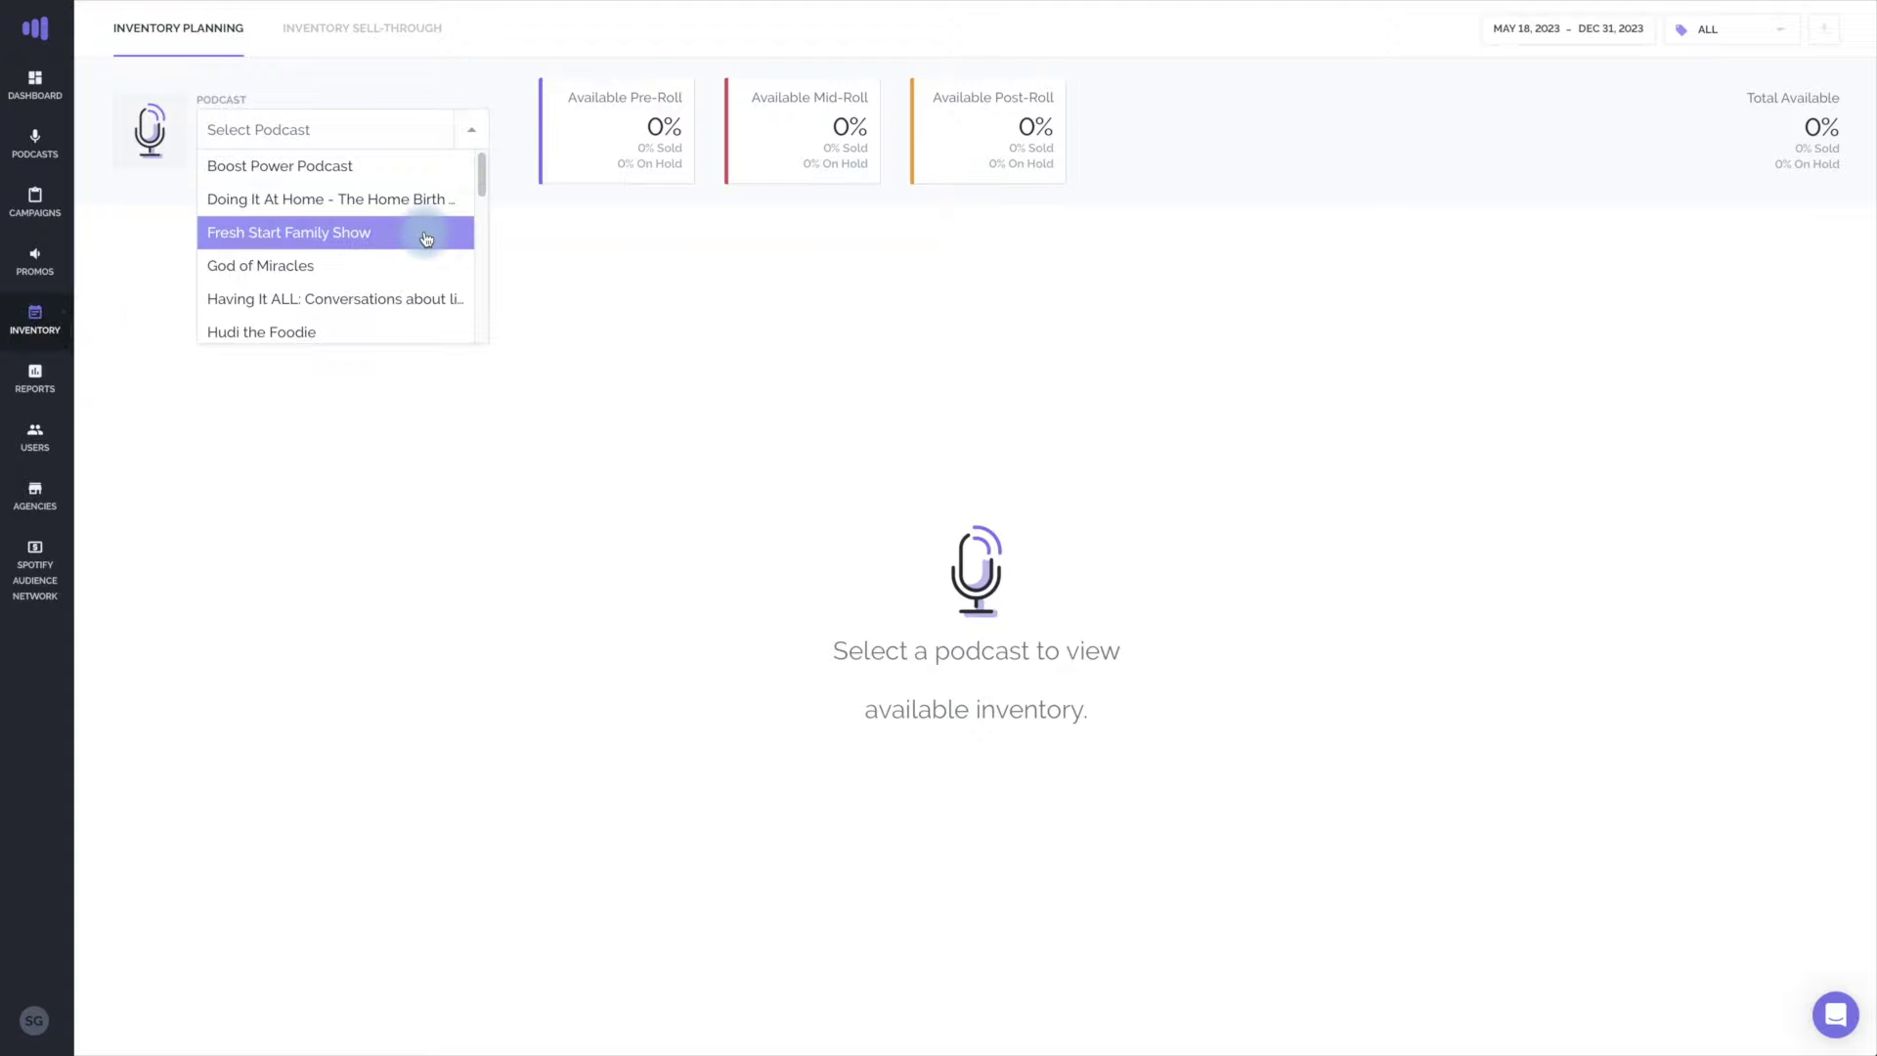
pyautogui.scroll(-4, 422, 236)
pyautogui.scroll(-5, 422, 235)
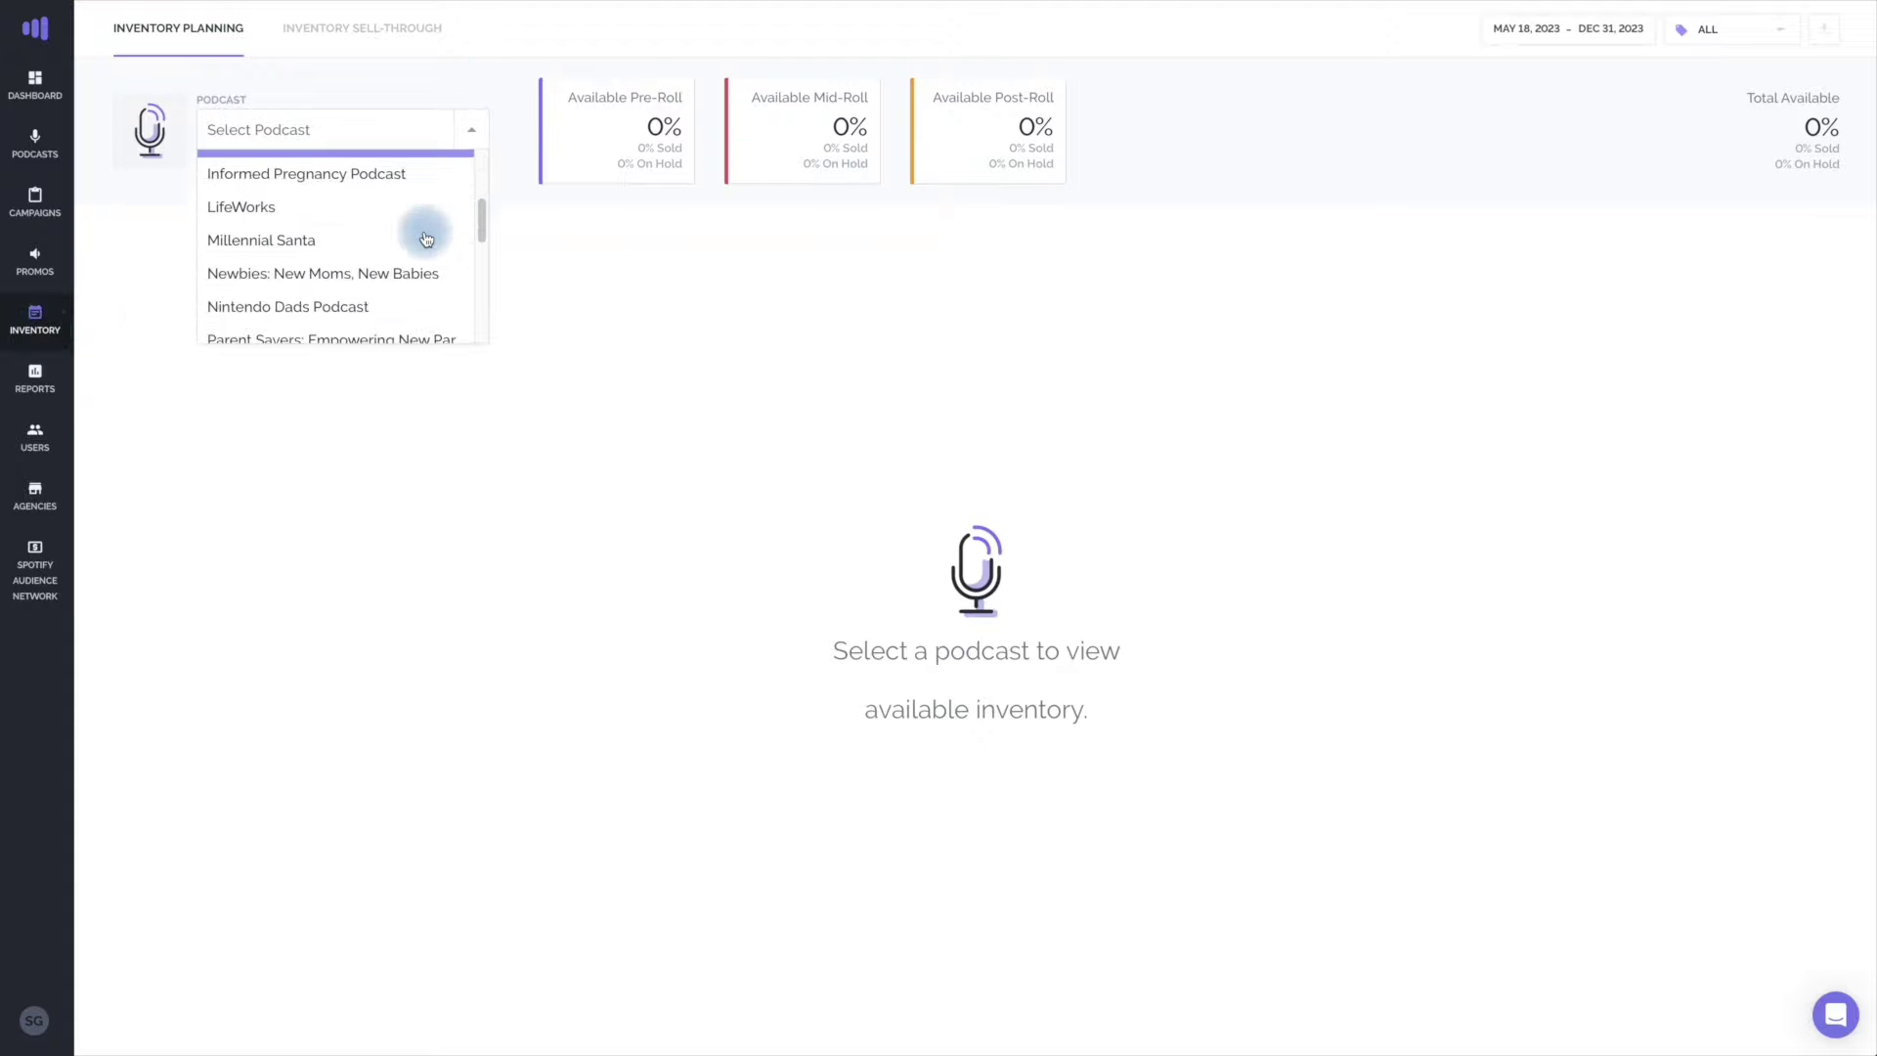
pyautogui.click(337, 229)
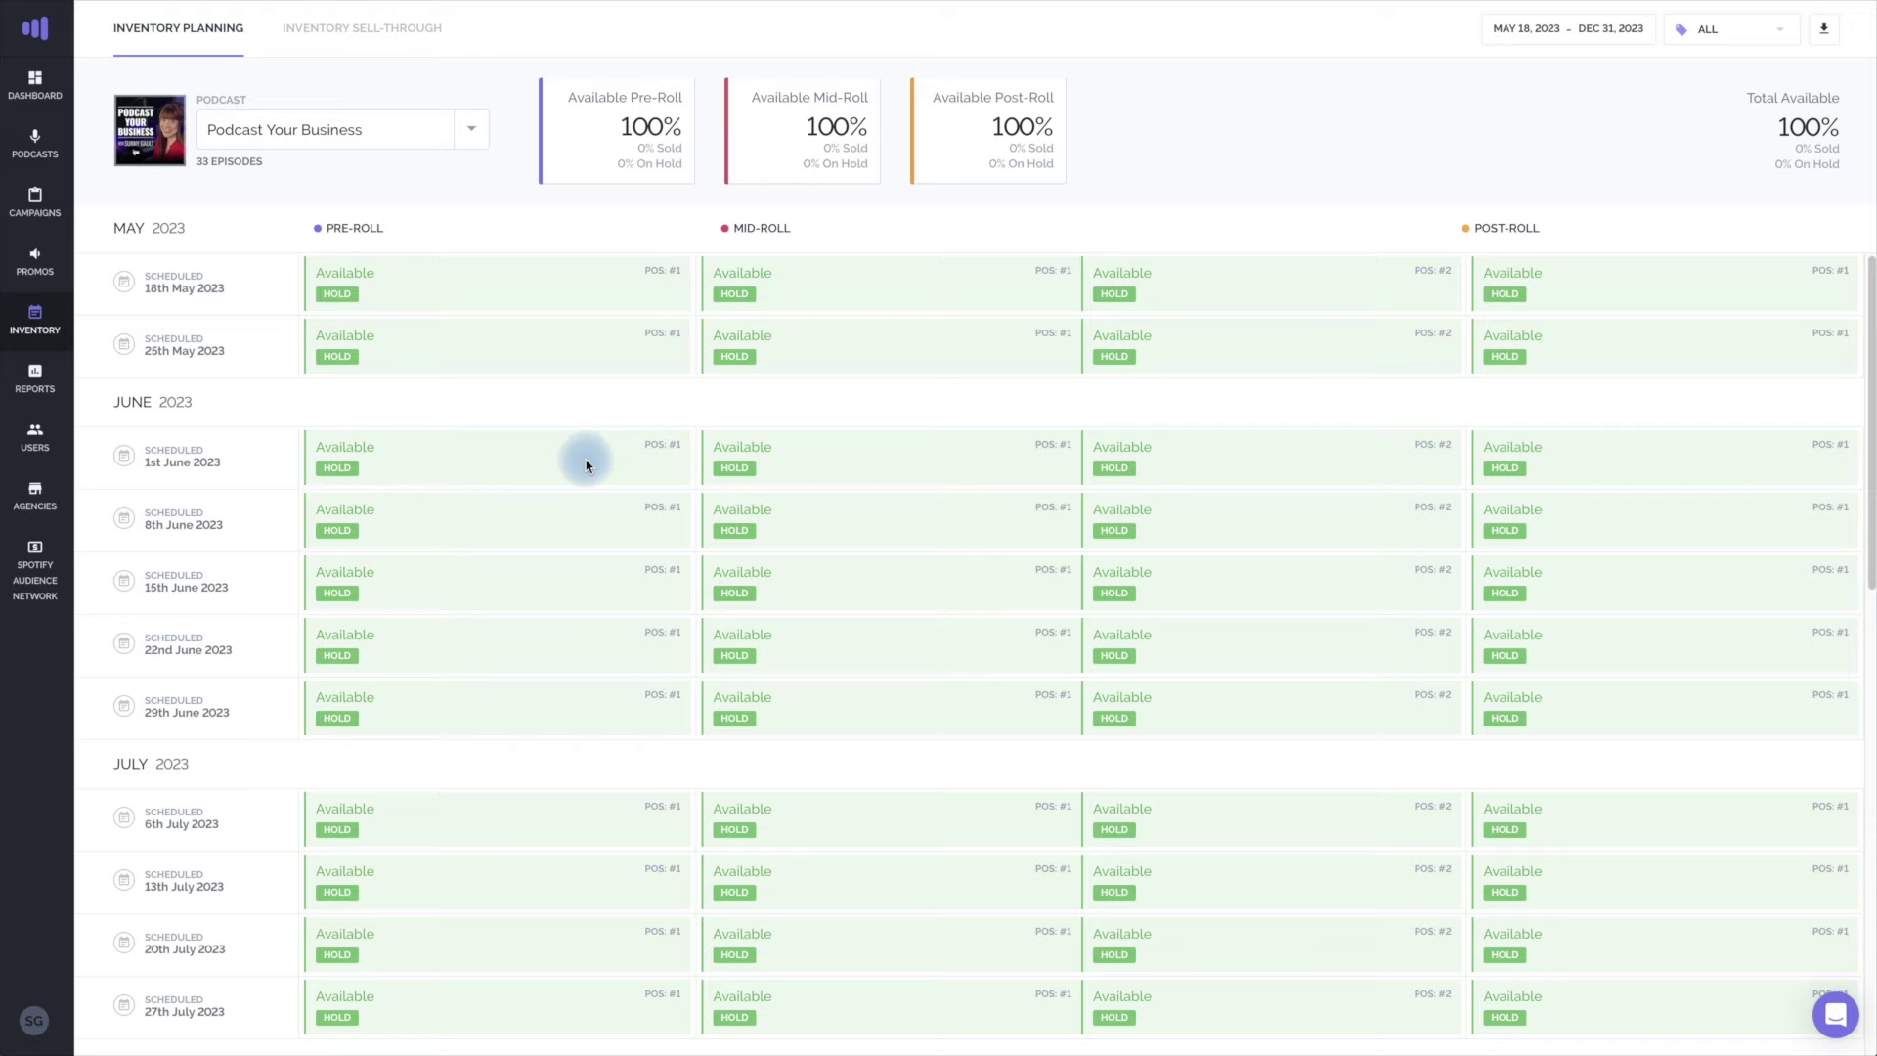
pyautogui.scroll(-3, 653, 828)
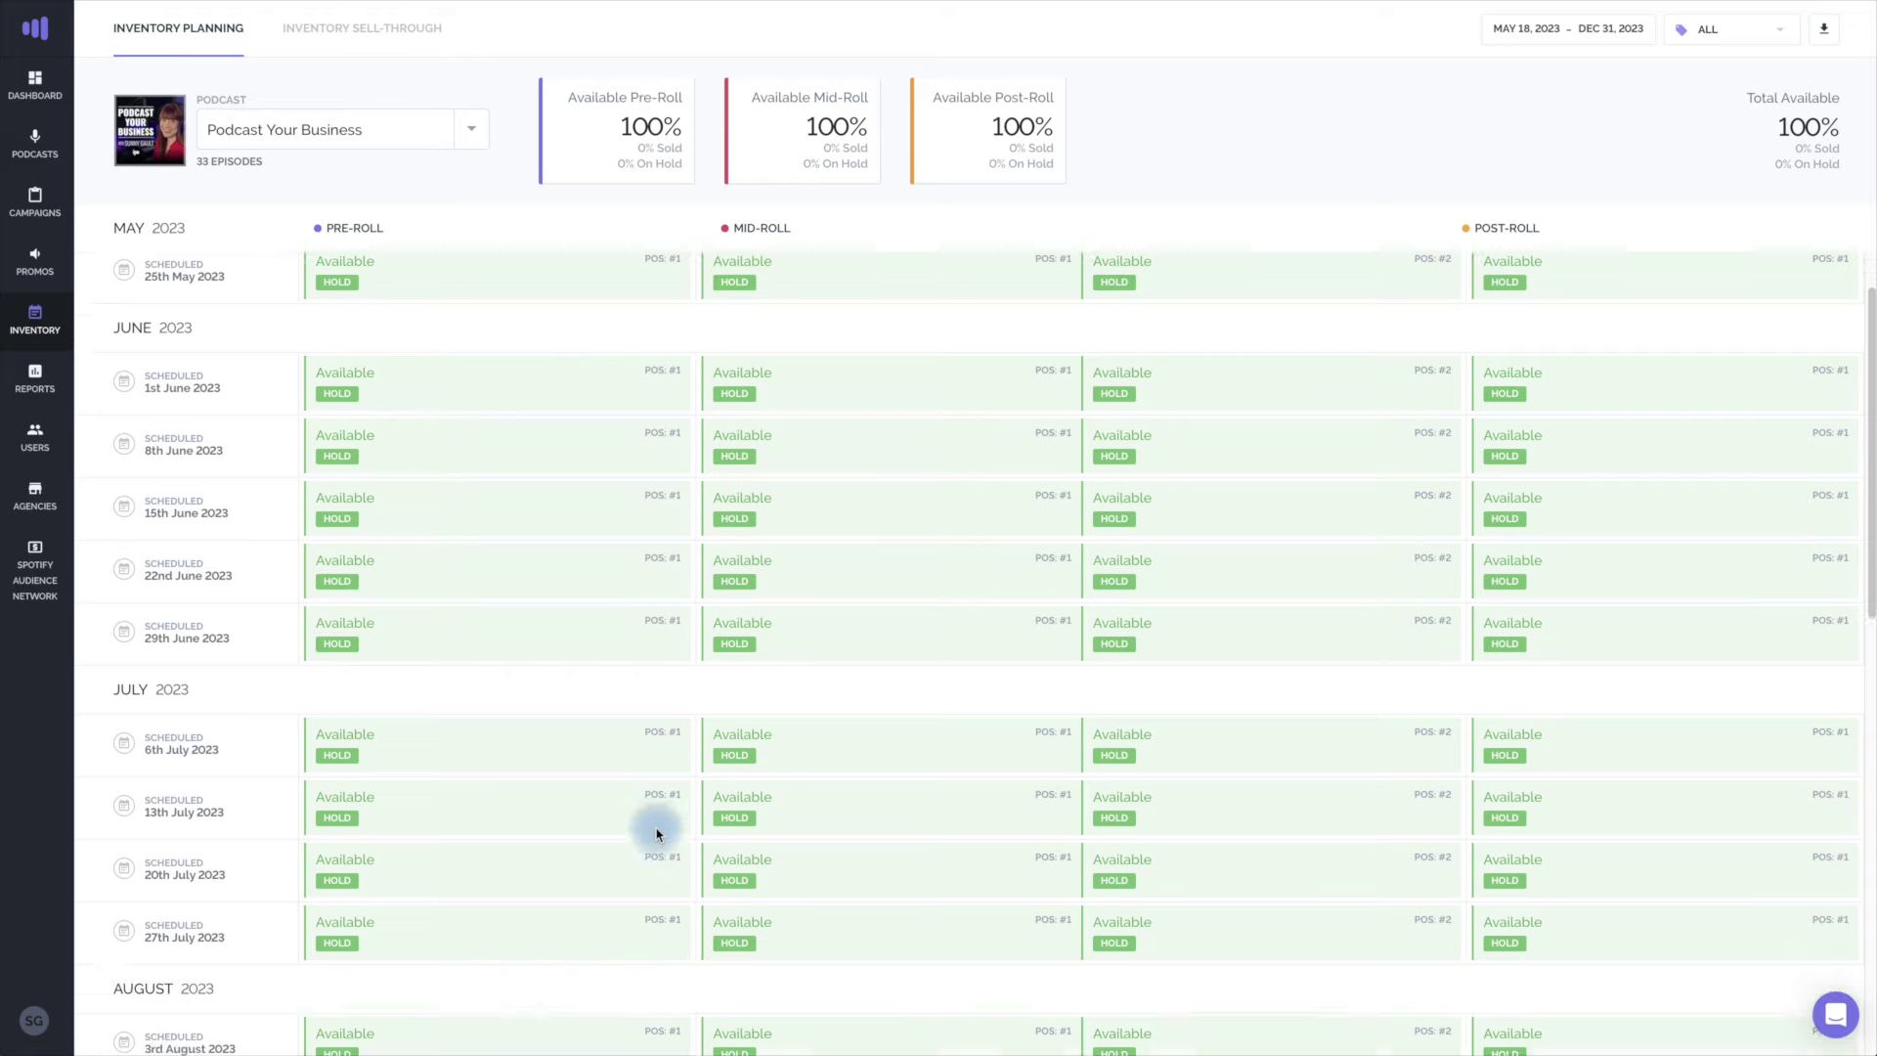
pyautogui.scroll(3, 468, 689)
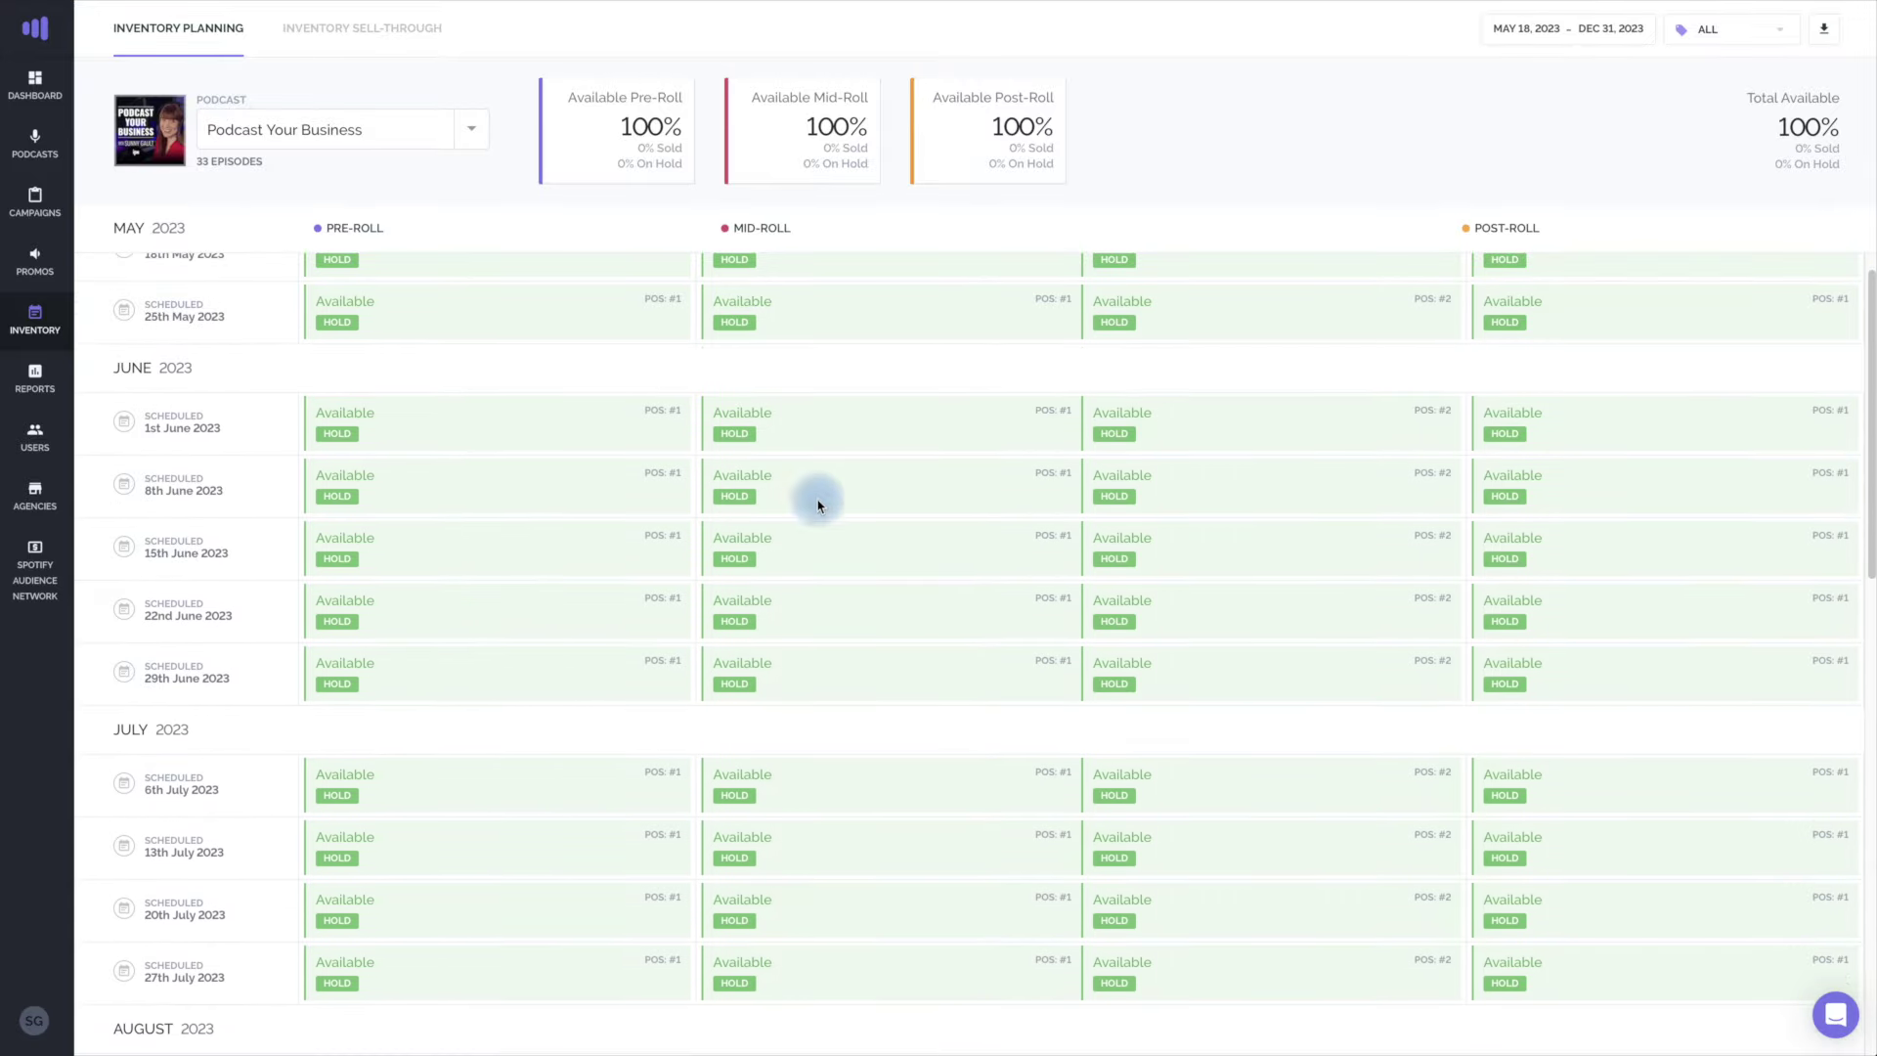